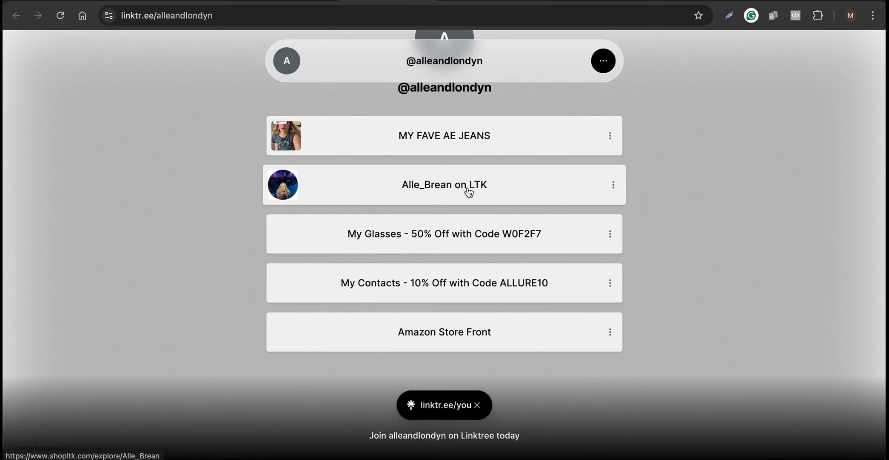
- Open the contacts discount link on the Linktree page and examine the linked lens product's details and price
{"action": "left_click", "coordinate": [455, 288]}
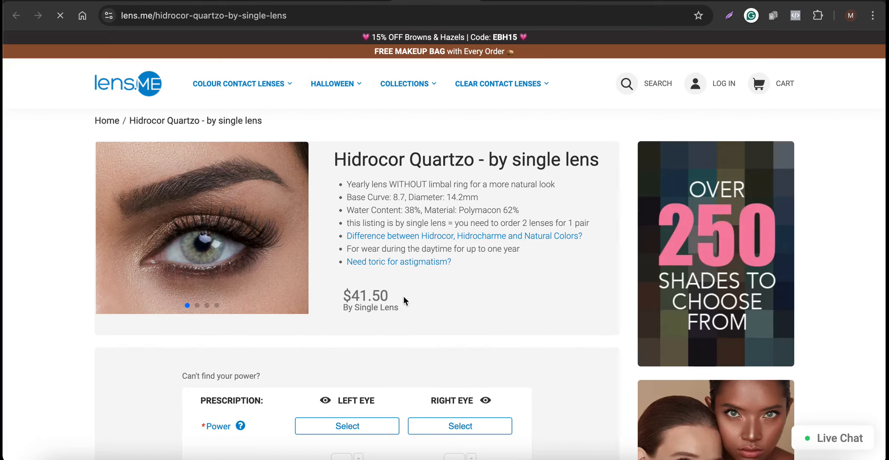
{"action": "left_click_drag", "start_coordinate": [404, 303], "coordinate": [310, 179]}
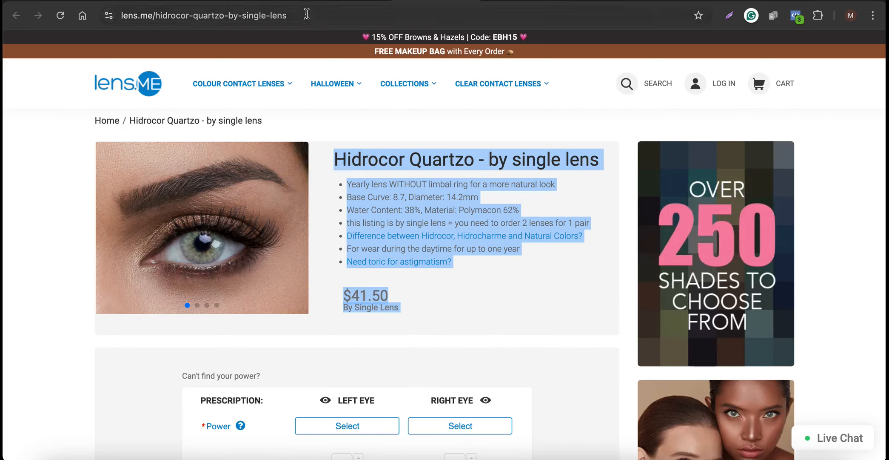
- Switch to the creator's Instagram profile and look over its profile details and Reels
{"action": "left_click", "coordinate": [265, 2]}
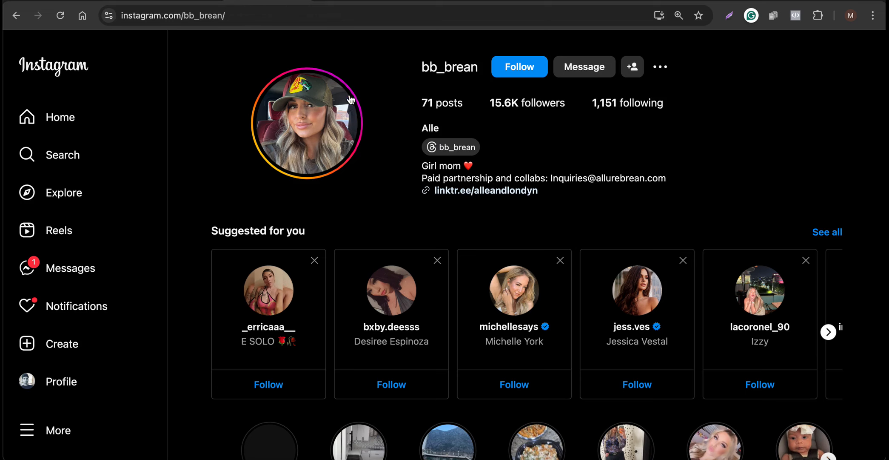
{"action": "scroll", "coordinate": [458, 308], "scroll_direction": "down", "scroll_amount": 1}
{"action": "scroll", "coordinate": [459, 308], "scroll_direction": "down", "scroll_amount": 5}
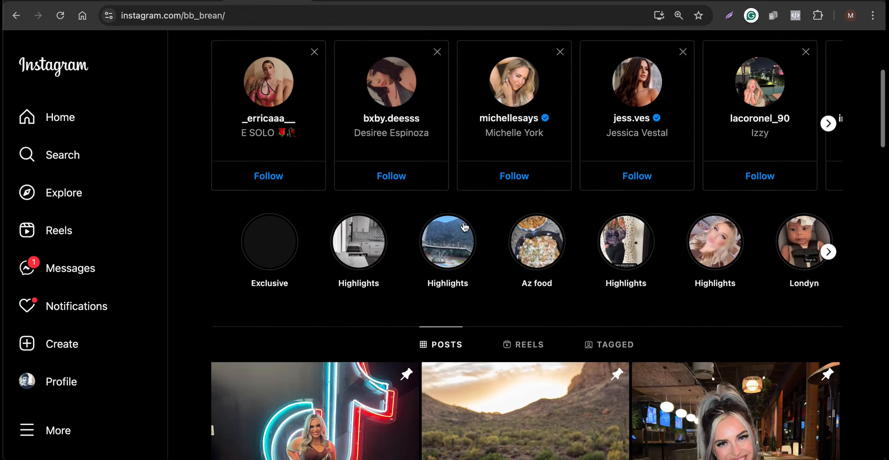
{"action": "left_click", "coordinate": [525, 327]}
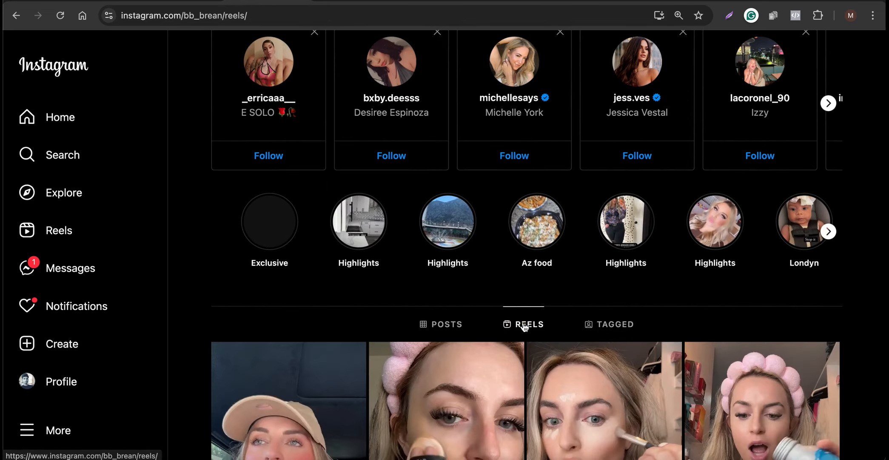
{"action": "scroll", "coordinate": [522, 325], "scroll_direction": "up", "scroll_amount": 5}
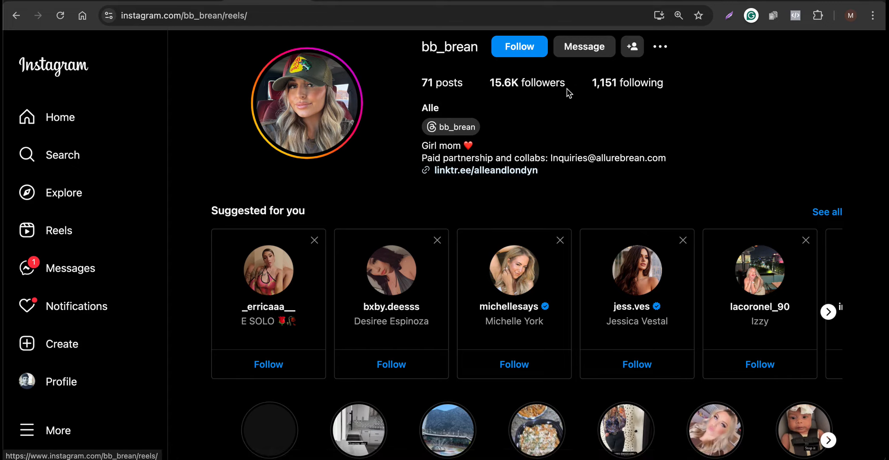
{"action": "scroll", "coordinate": [552, 254], "scroll_direction": "down", "scroll_amount": 6}
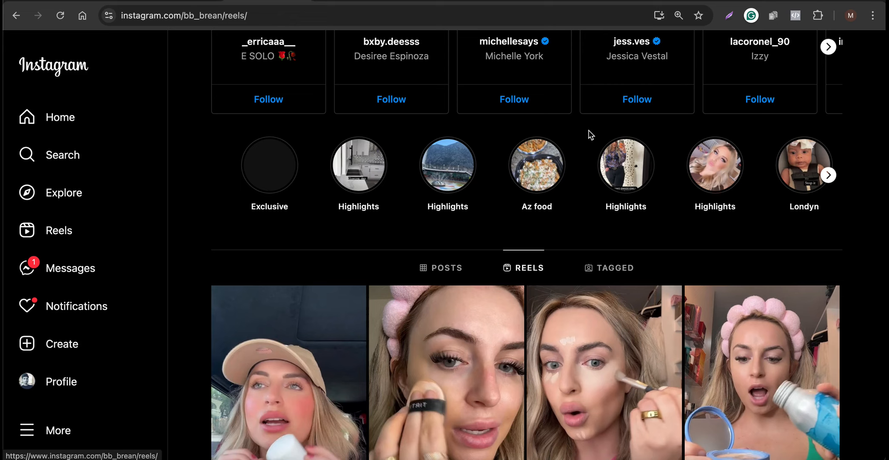
{"action": "scroll", "coordinate": [604, 133], "scroll_direction": "down", "scroll_amount": 2}
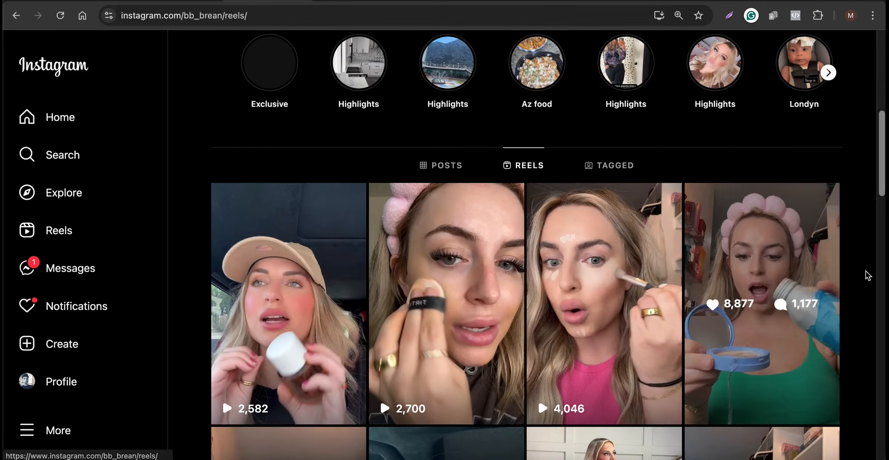
- Open the waterproof setting powder reel and read its caption's "LINK" comment instruction and the viewers' comments
{"action": "left_click", "coordinate": [783, 243]}
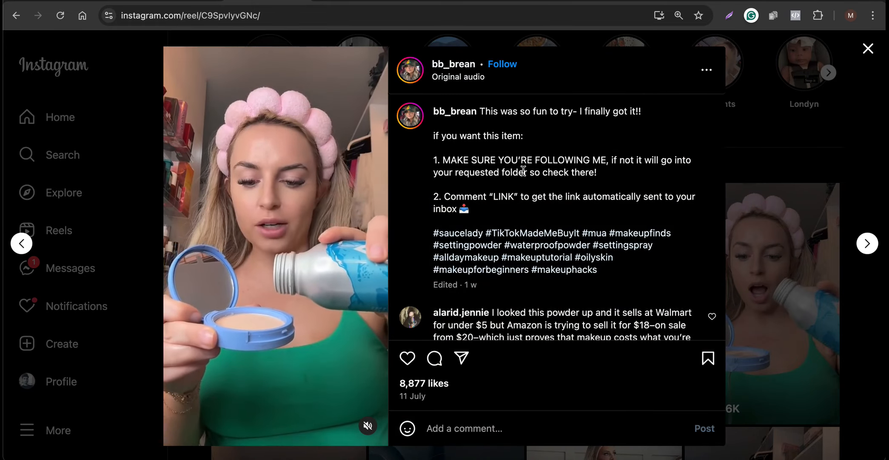
{"action": "left_click_drag", "start_coordinate": [450, 196], "coordinate": [526, 198]}
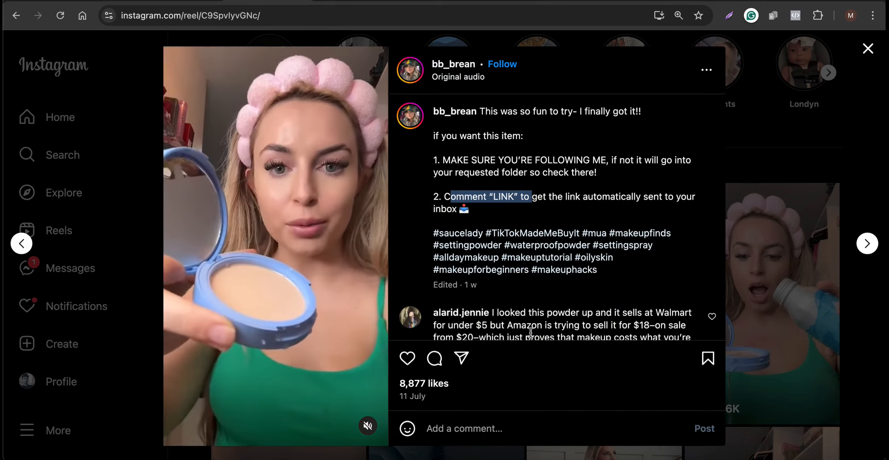
{"action": "scroll", "coordinate": [530, 332], "scroll_direction": "down", "scroll_amount": 10}
{"action": "mouse_move", "coordinate": [537, 225]}
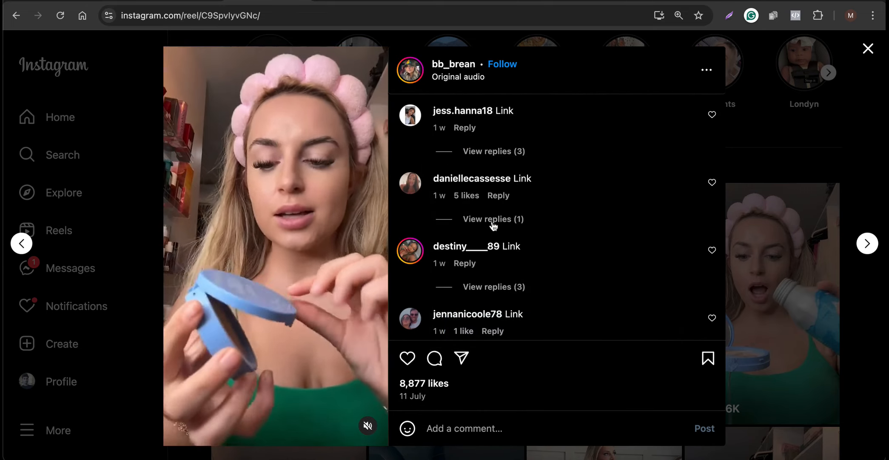
- Expand the creator's reply to a "Link" comment and look through the remaining comments
{"action": "left_click", "coordinate": [493, 219]}
{"action": "left_click_drag", "start_coordinate": [634, 276], "coordinate": [527, 246]}
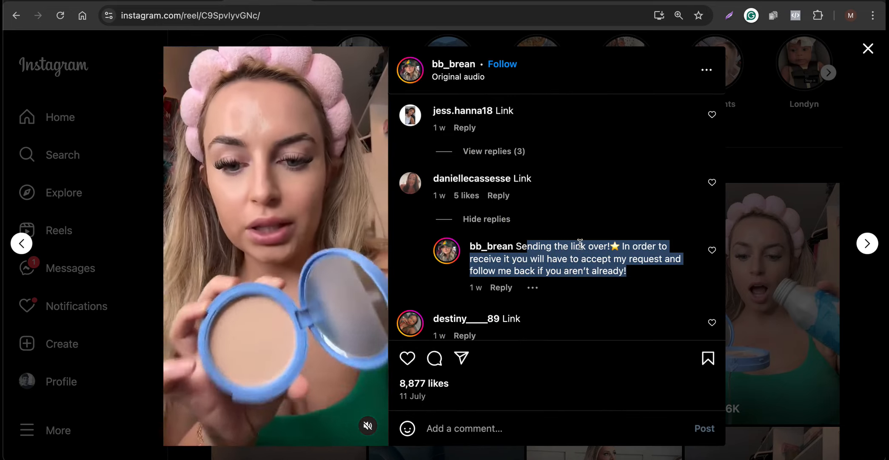
{"action": "scroll", "coordinate": [615, 326], "scroll_direction": "down", "scroll_amount": 15}
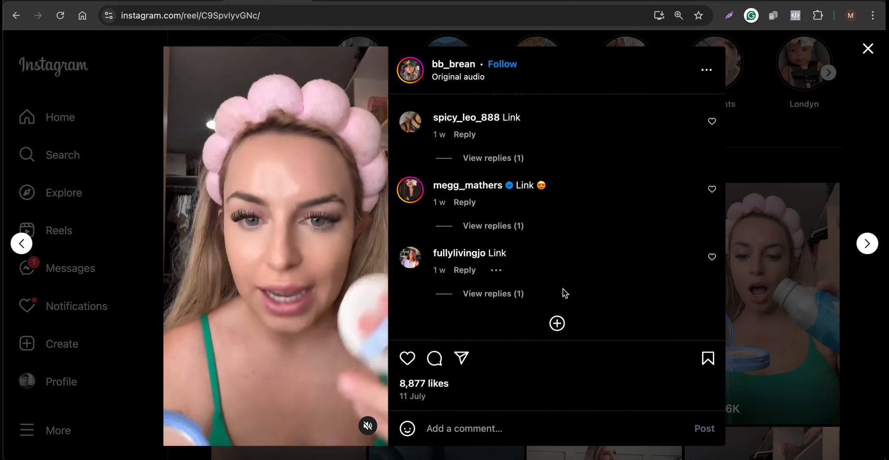
{"action": "scroll", "coordinate": [563, 289], "scroll_direction": "up", "scroll_amount": 15}
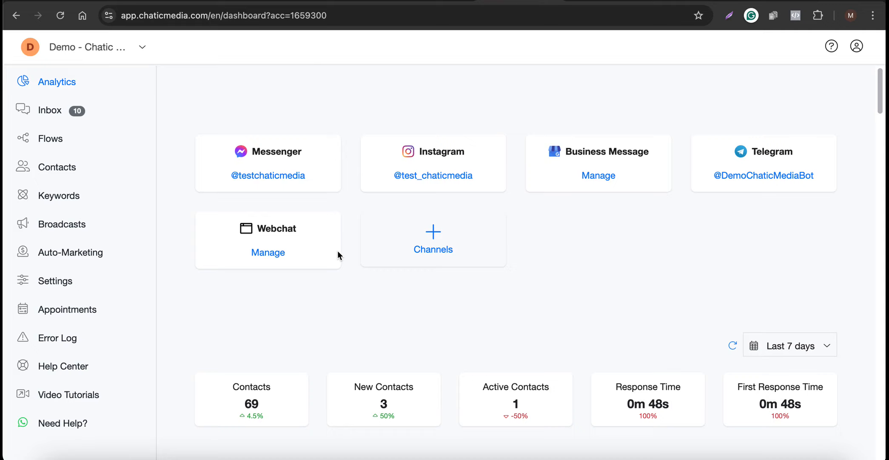
- Switch to Chatic Media and review the Instagram connection and its options in the channel settings
{"action": "left_click", "coordinate": [48, 288]}
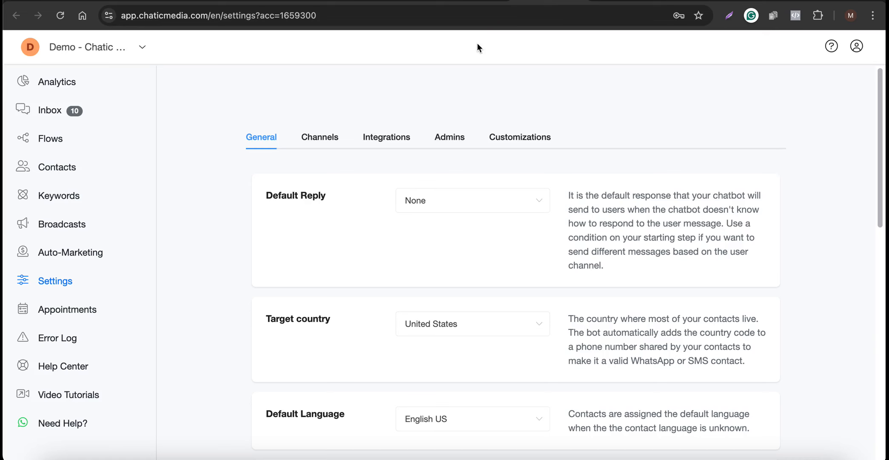
{"action": "left_click", "coordinate": [320, 138]}
{"action": "left_click", "coordinate": [320, 274]}
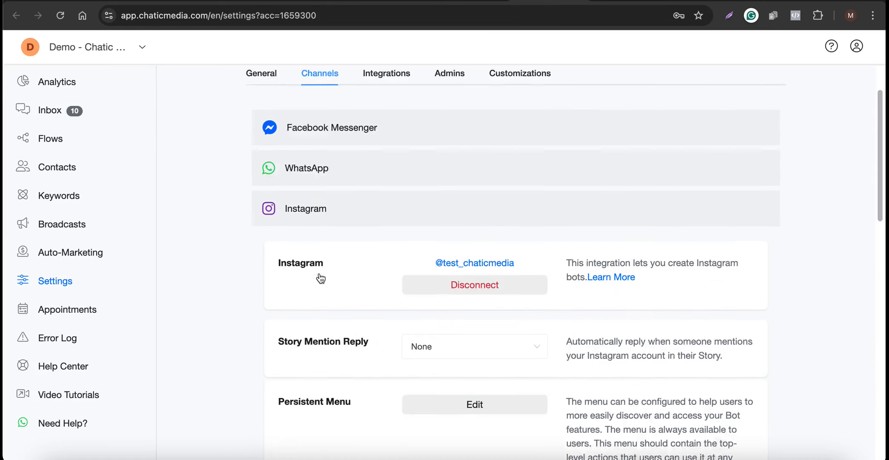
{"action": "scroll", "coordinate": [487, 366], "scroll_direction": "down", "scroll_amount": 3}
{"action": "scroll", "coordinate": [484, 369], "scroll_direction": "down", "scroll_amount": 5}
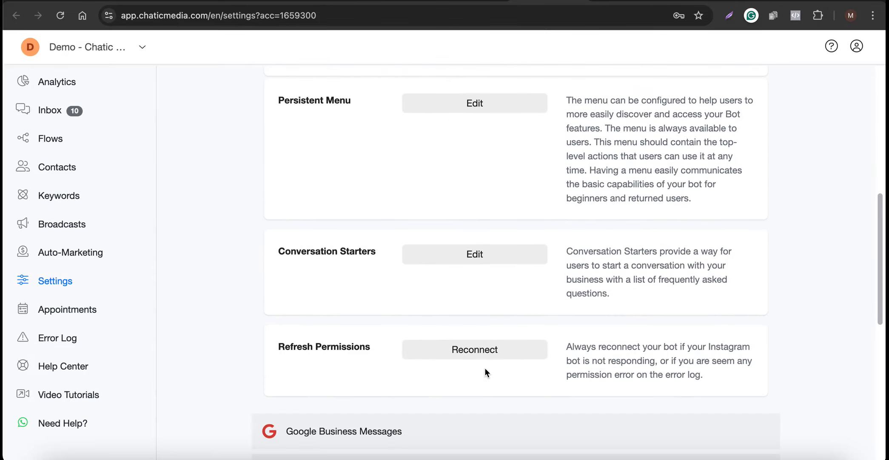
{"action": "scroll", "coordinate": [485, 369], "scroll_direction": "up", "scroll_amount": 5}
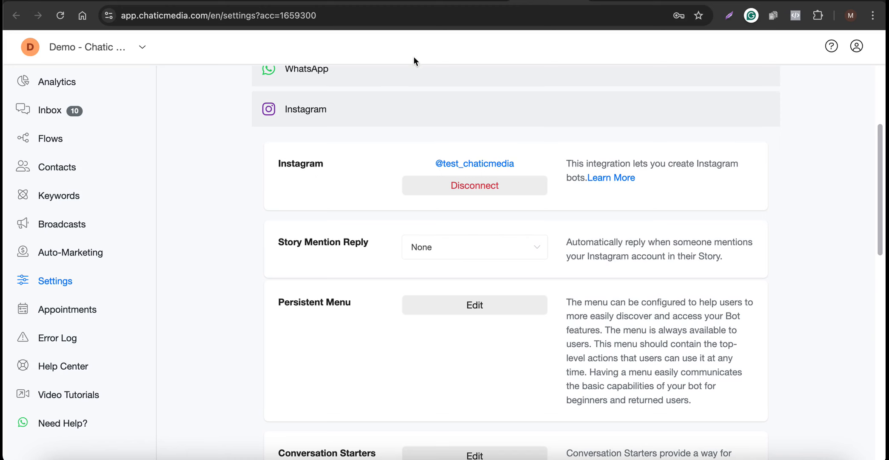
- View the Comment Automation graphic in Canva, then the Auto-Marketing tools in Chatic Media
{"action": "left_click", "coordinate": [169, 1]}
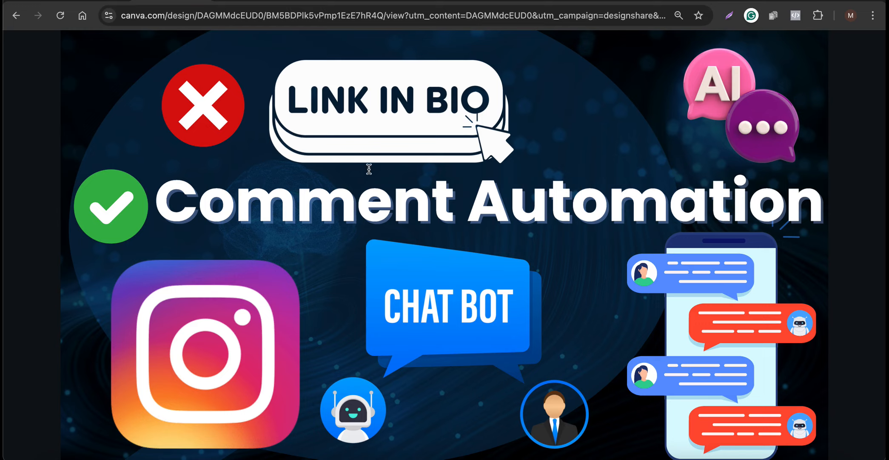
{"action": "left_click", "coordinate": [451, 2]}
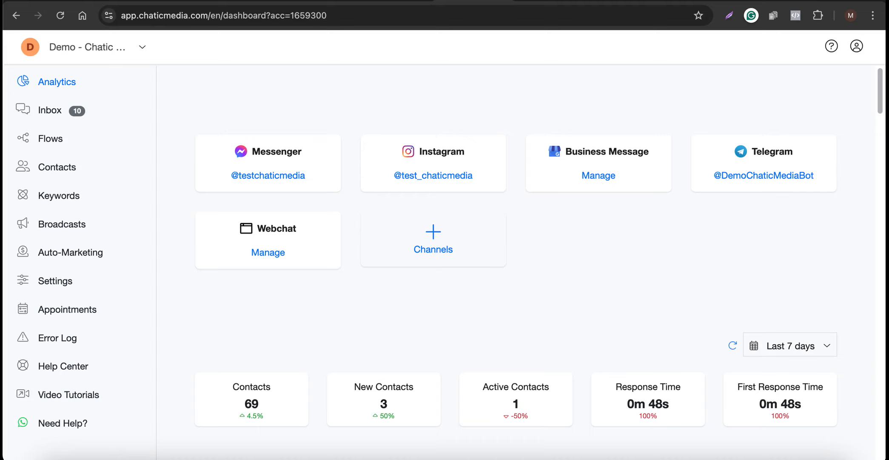
{"action": "left_click", "coordinate": [56, 257]}
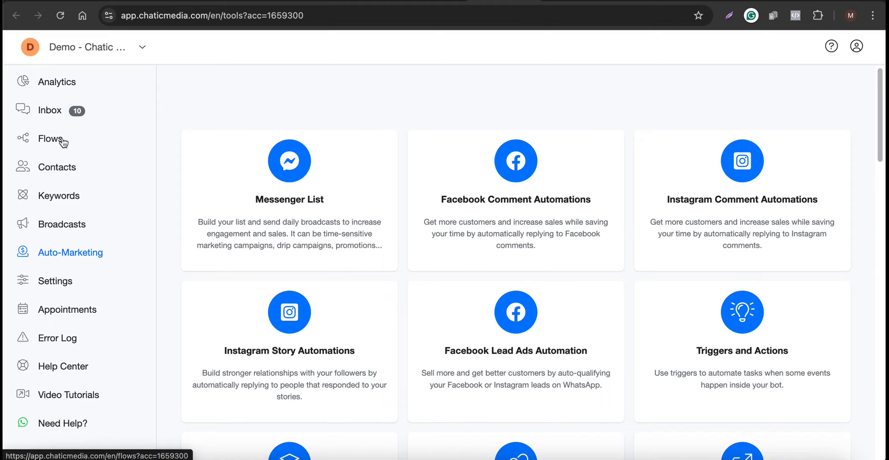
- Create a new flow named "Comment LINK"
{"action": "left_click", "coordinate": [39, 143]}
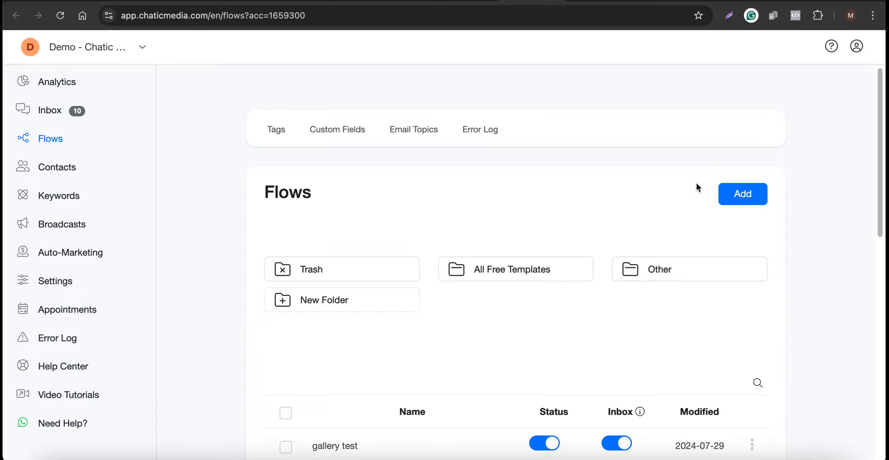
{"action": "left_click", "coordinate": [735, 195]}
{"action": "left_click", "coordinate": [343, 113]}
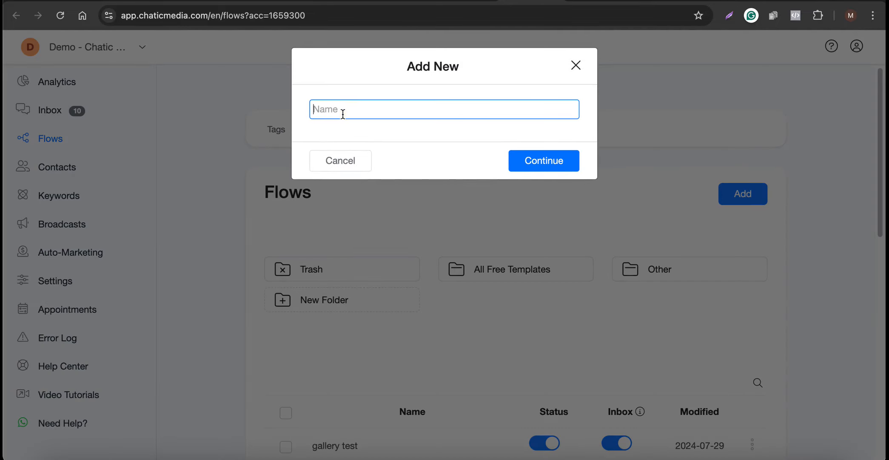
{"action": "type", "text": "COm"}
{"action": "type", "text": "omm"}
{"action": "type", "text": "ent LINK"}
{"action": "left_click_drag", "start_coordinate": [420, 114], "coordinate": [247, 108]}
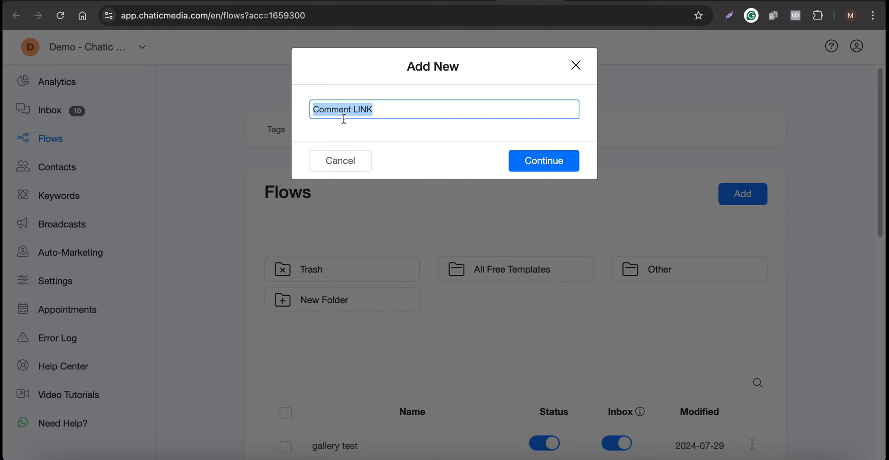
{"action": "left_click", "coordinate": [557, 167]}
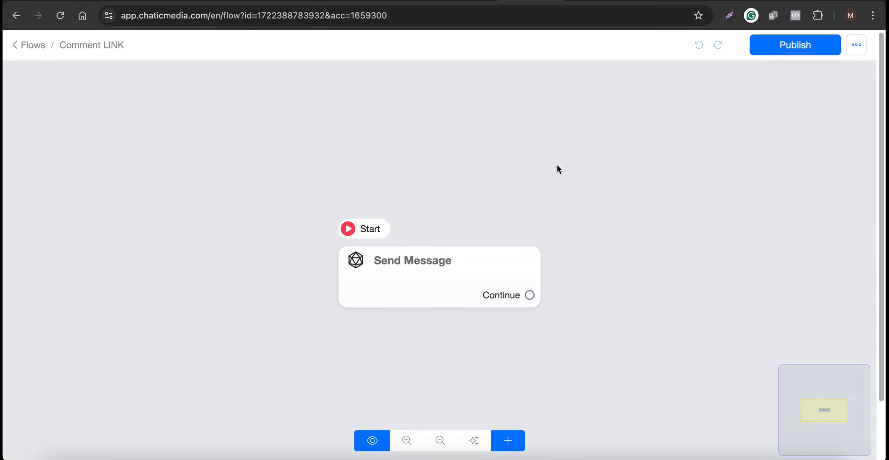
- Set the Send Message block's message type to Instagram Comment Reply
{"action": "left_click", "coordinate": [472, 280]}
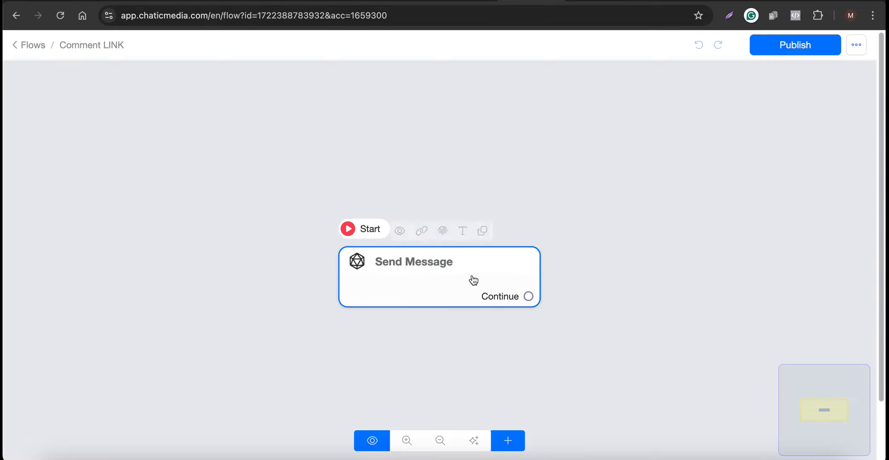
{"action": "left_click", "coordinate": [441, 293]}
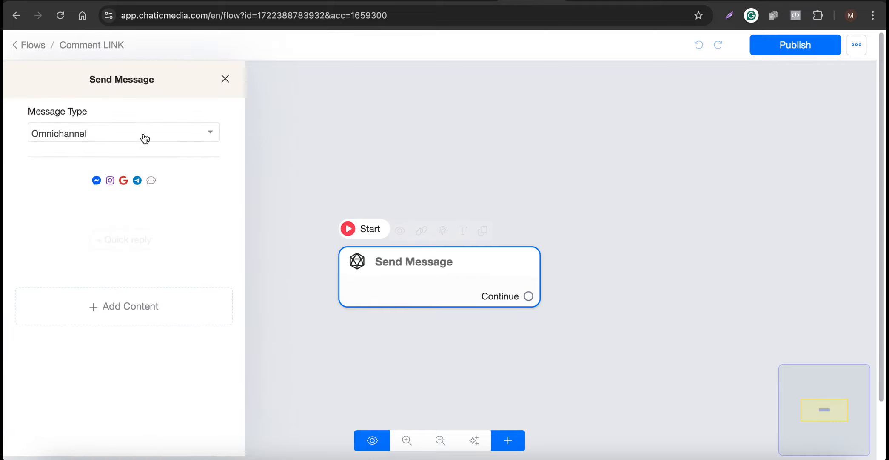
{"action": "left_click", "coordinate": [111, 133]}
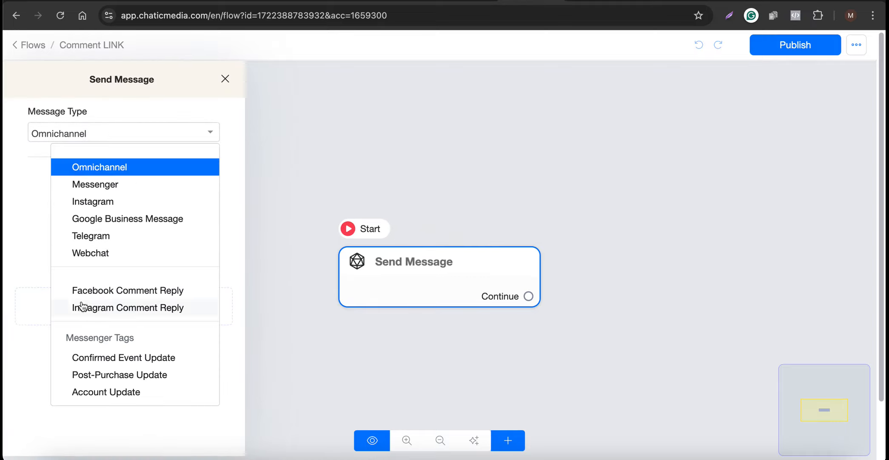
{"action": "left_click", "coordinate": [144, 310]}
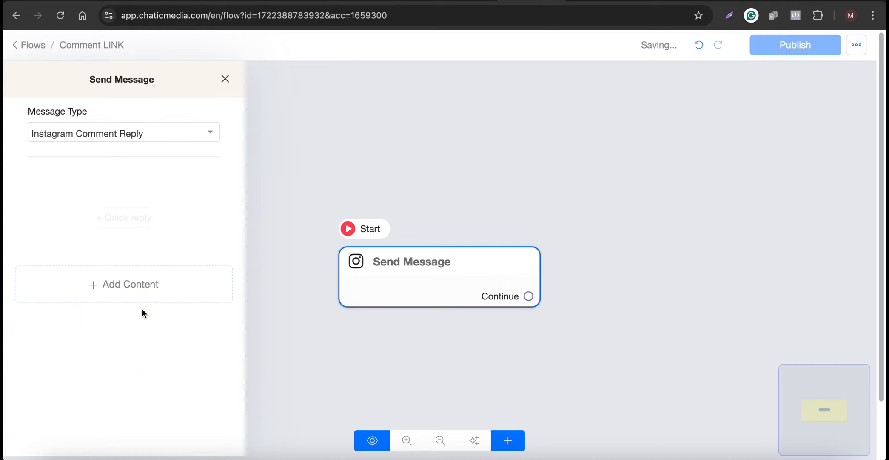
- Add a carousel to the comment reply message and give its cards the square image format
{"action": "left_click", "coordinate": [157, 298]}
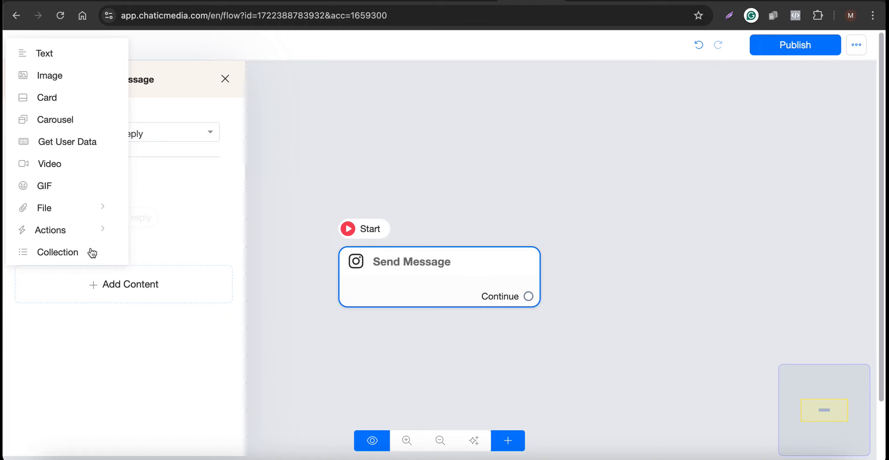
{"action": "left_click", "coordinate": [101, 298]}
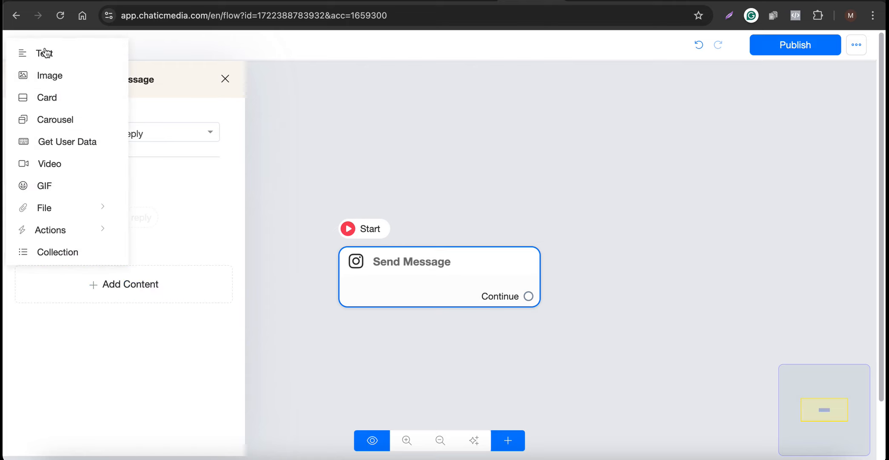
{"action": "left_click", "coordinate": [57, 121]}
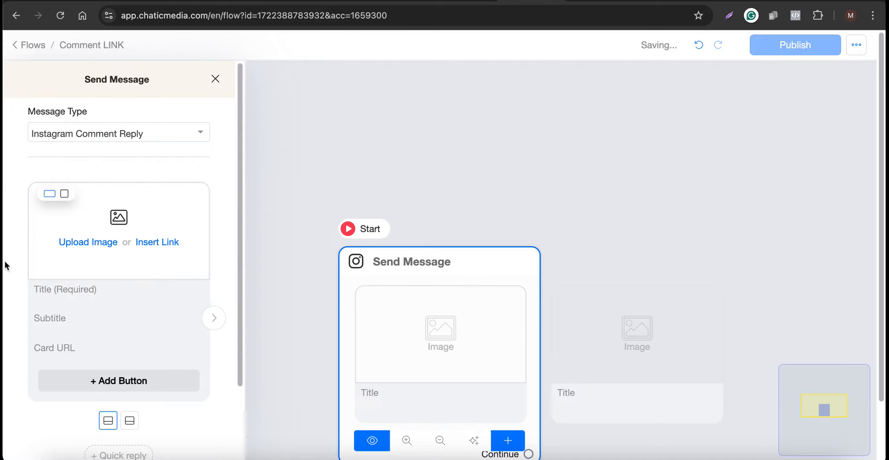
{"action": "left_click", "coordinate": [63, 195]}
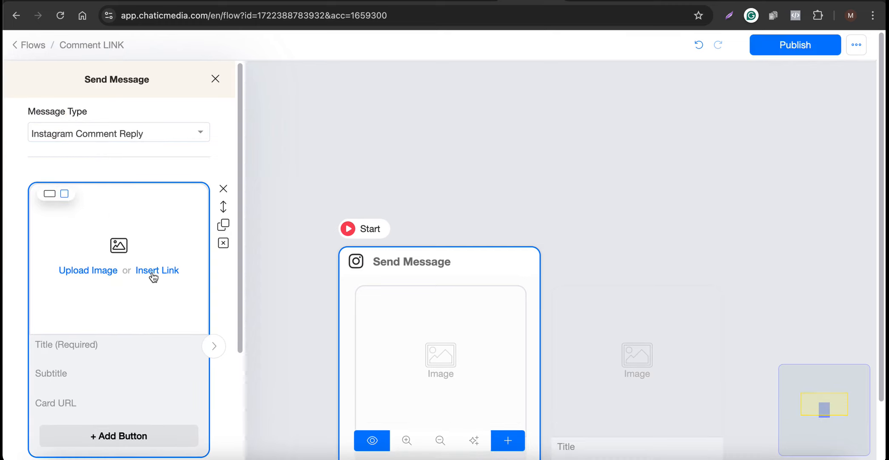
- Open the My Glasses product from the Linktree on the creator's Instagram profile and copy the main product photo's image address
{"action": "scroll", "coordinate": [153, 276], "scroll_direction": "down", "scroll_amount": 2}
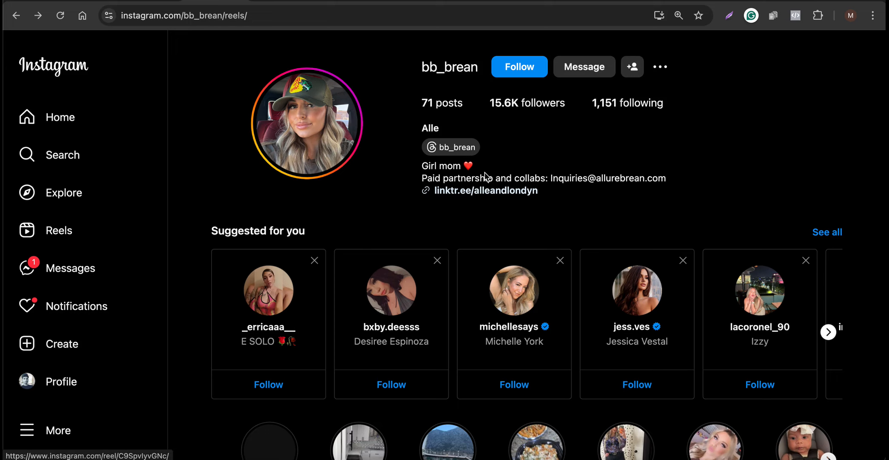
{"action": "left_click", "coordinate": [473, 190]}
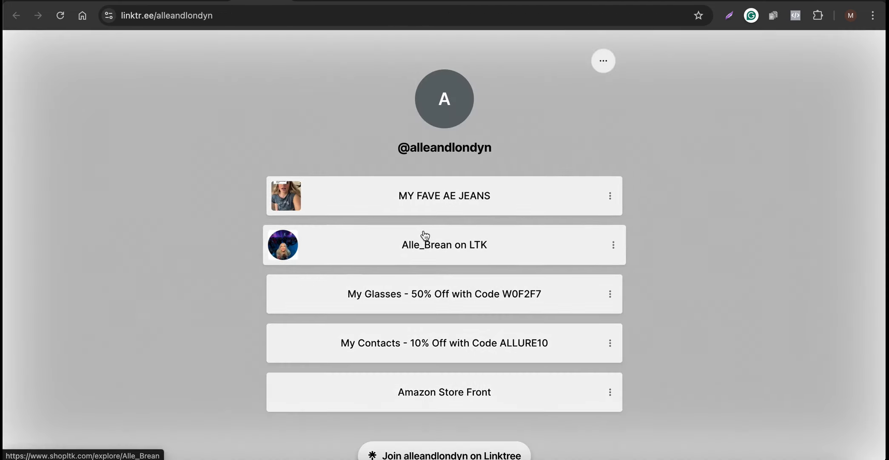
{"action": "left_click", "coordinate": [432, 303]}
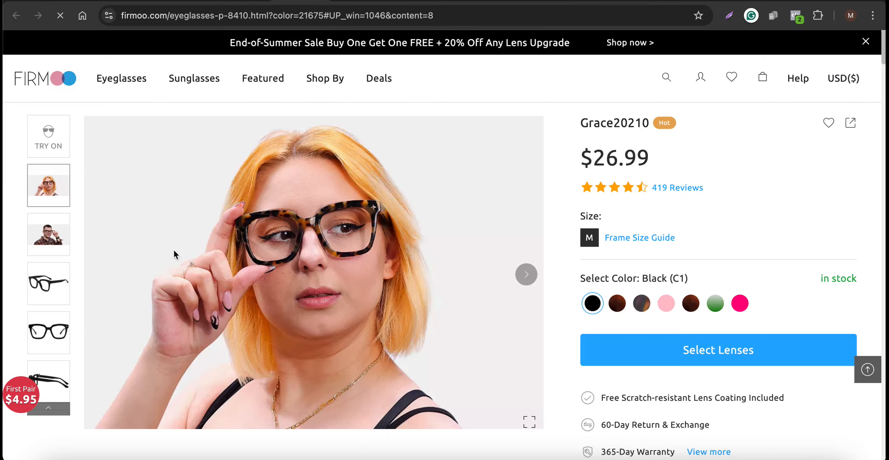
{"action": "right_click", "coordinate": [240, 216]}
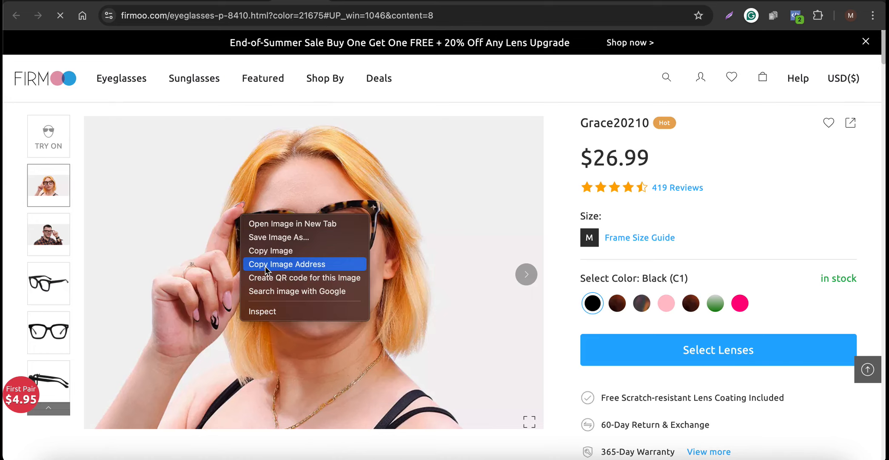
{"action": "left_click", "coordinate": [277, 265]}
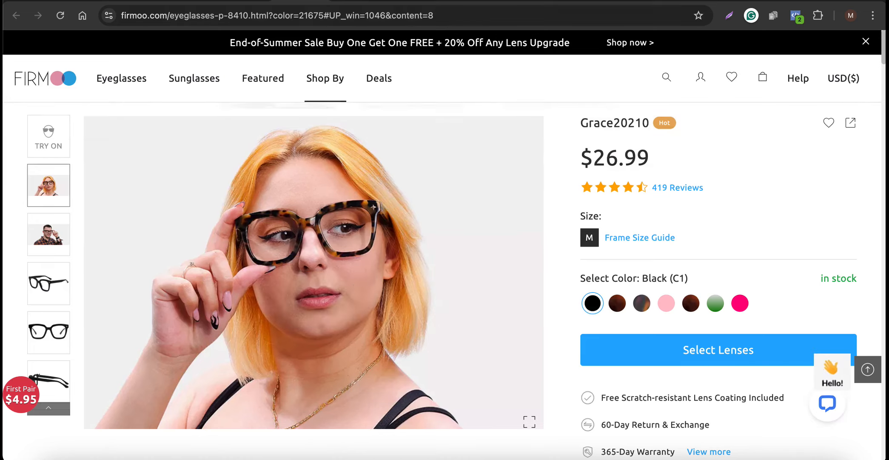
- In the Chatic Media flow, insert the copied image link into the first carousel card and switch the cards to the horizontal image format
{"action": "left_click", "coordinate": [359, 1]}
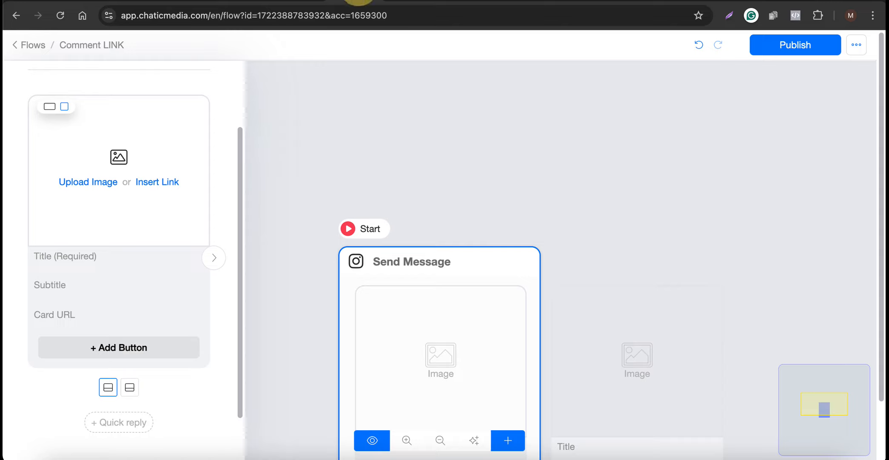
{"action": "mouse_move", "coordinate": [146, 195]}
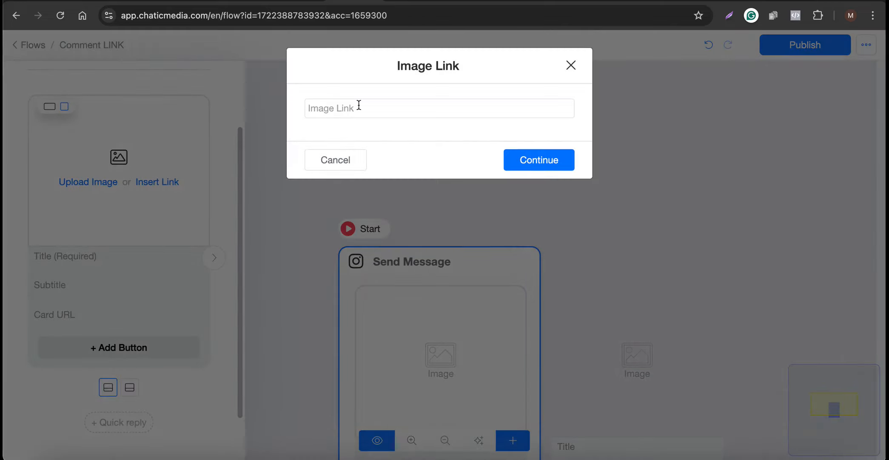
{"action": "left_click", "coordinate": [360, 107]}
{"action": "key", "text": "super+v"}
{"action": "left_click", "coordinate": [538, 163]}
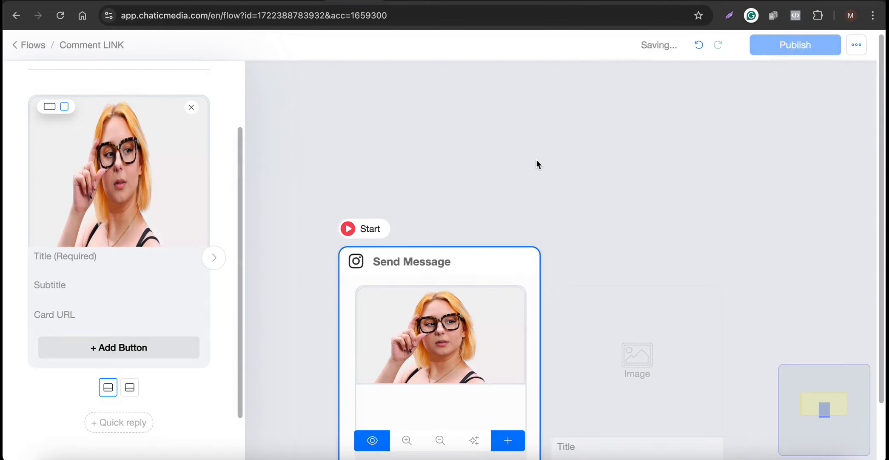
{"action": "left_click", "coordinate": [65, 108]}
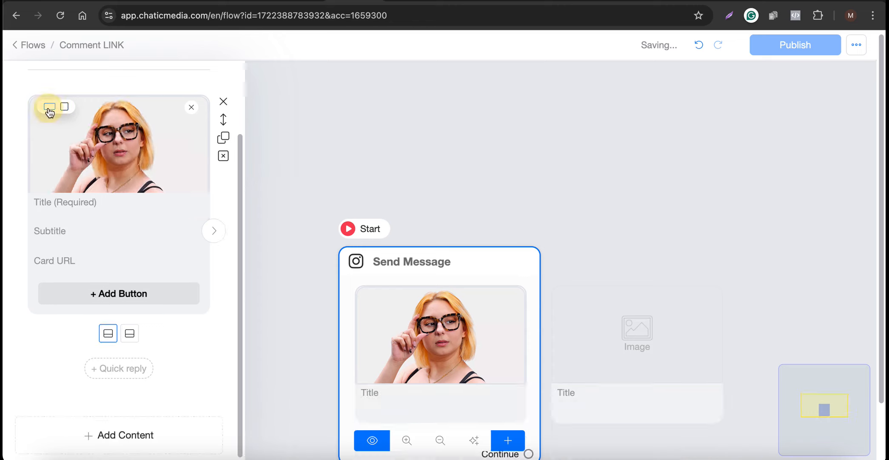
{"action": "left_click", "coordinate": [48, 107]}
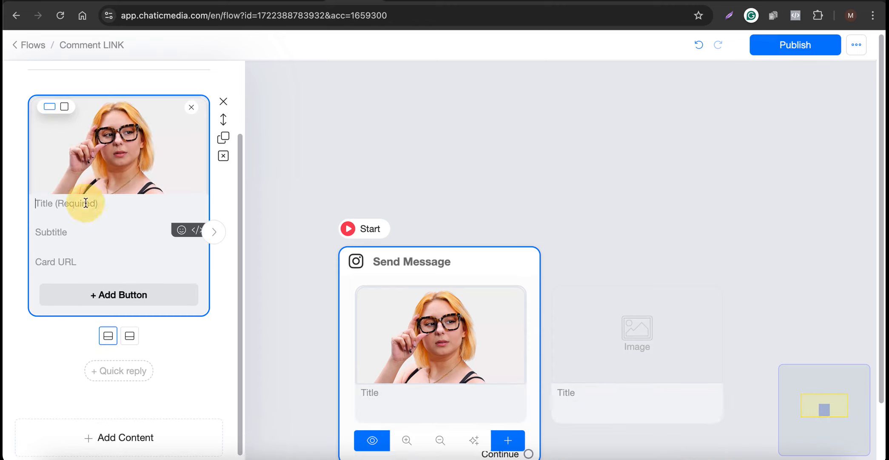
- Copy the product name Grace20210 from the Firmoo page and paste it as the first card's title in Chatic Media
{"action": "left_click", "coordinate": [294, 2]}
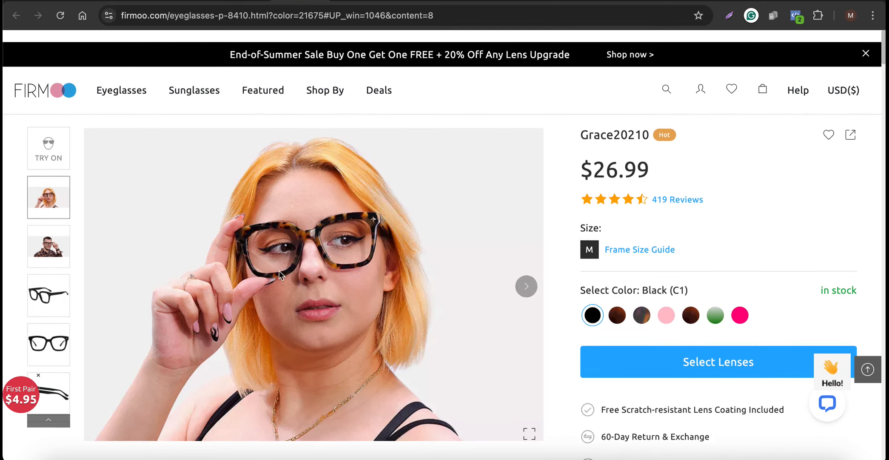
{"action": "scroll", "coordinate": [279, 270], "scroll_direction": "down", "scroll_amount": 5}
{"action": "scroll", "coordinate": [390, 305], "scroll_direction": "up", "scroll_amount": 5}
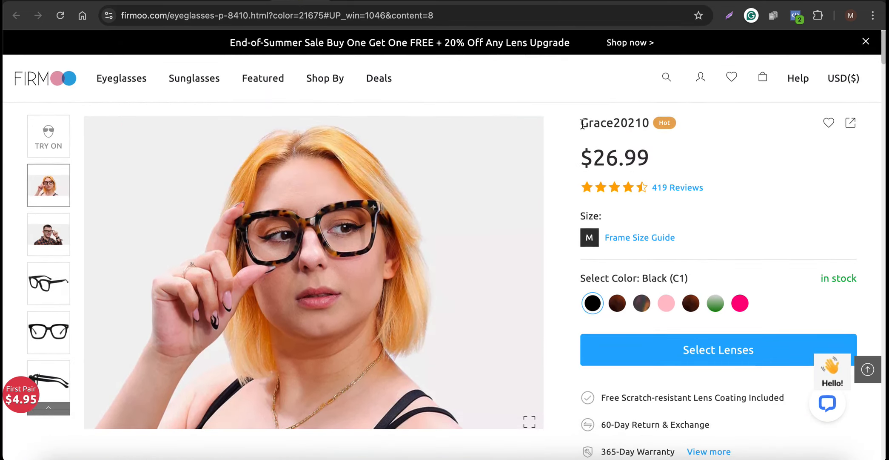
{"action": "left_click_drag", "start_coordinate": [578, 123], "coordinate": [650, 124]}
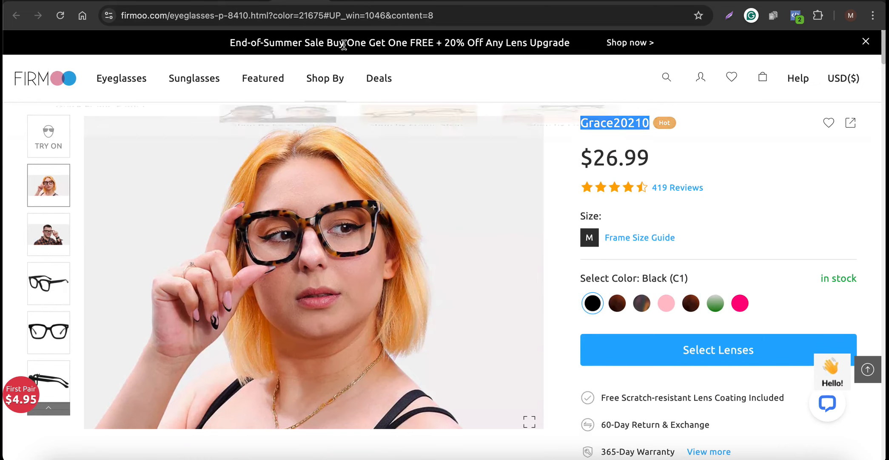
{"action": "left_click", "coordinate": [362, 2]}
{"action": "left_click", "coordinate": [122, 201]}
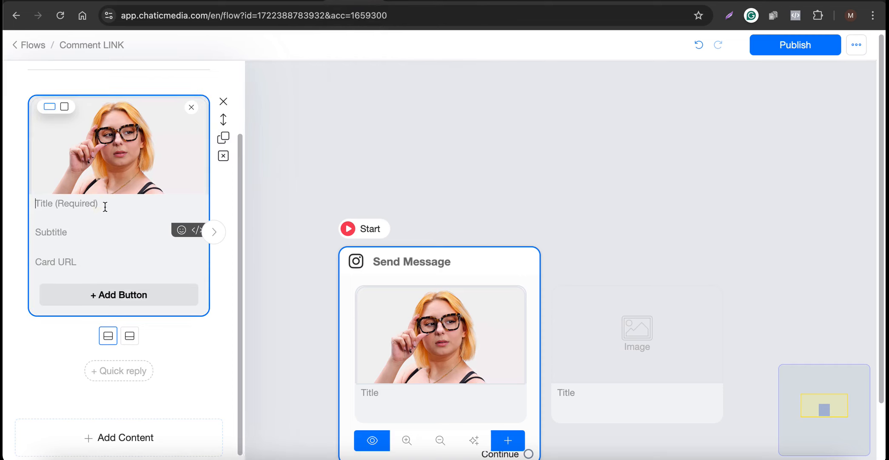
{"action": "key", "text": "super+v"}
- Find the glasses emoji with the search term "gla" and place it in front of the first card's title
{"action": "left_click", "coordinate": [184, 232]}
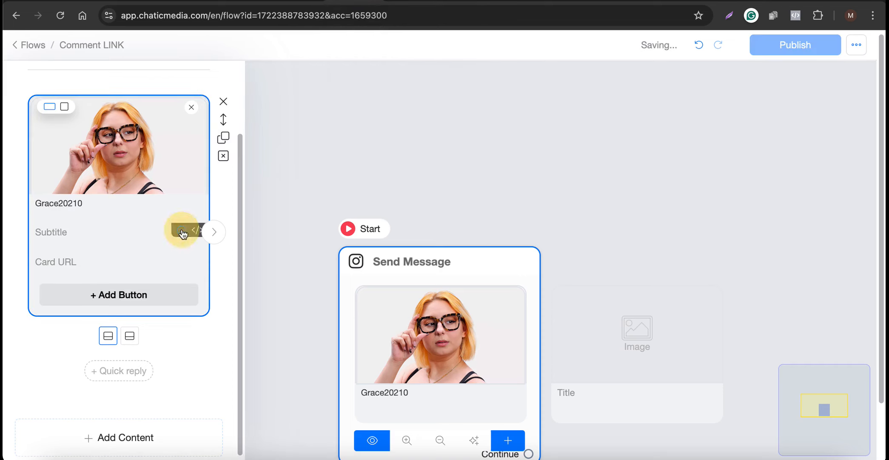
{"action": "left_click", "coordinate": [70, 261]}
{"action": "type", "text": "gals"}
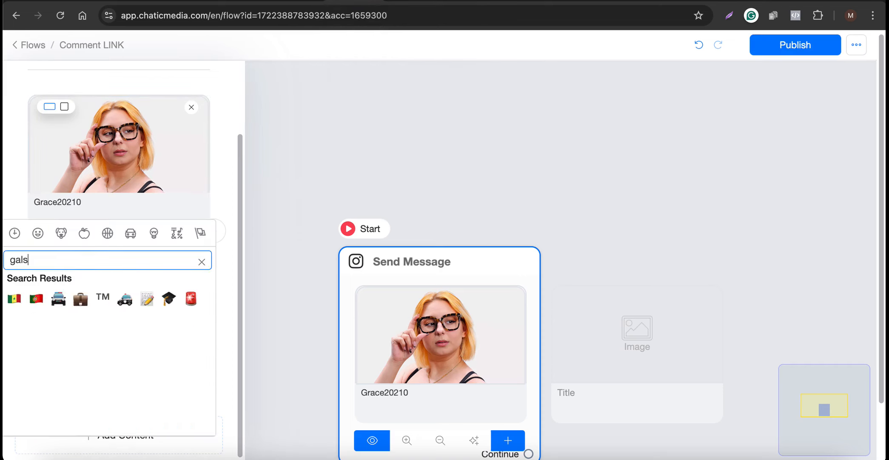
{"action": "key", "text": "BackSpace"}
{"action": "key", "text": "BackSpace"}
{"action": "type", "text": "if"}
{"action": "key", "text": "BackSpace"}
{"action": "key", "text": "BackSpace"}
{"action": "type", "text": "la"}
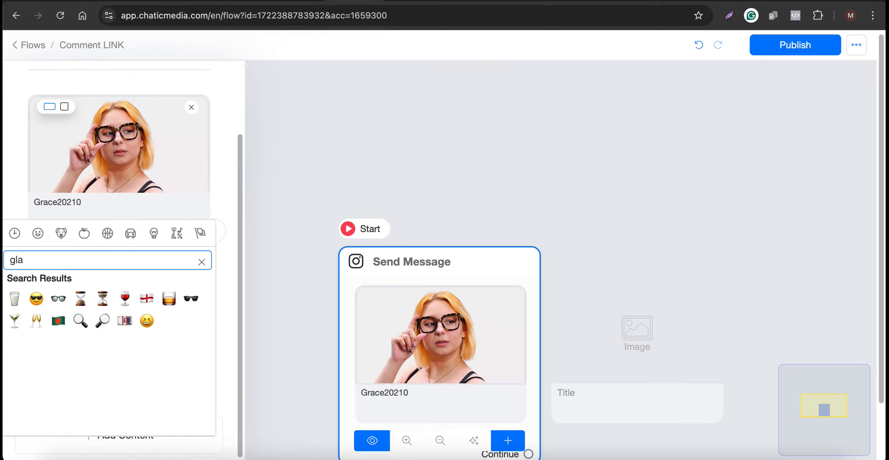
{"action": "left_click", "coordinate": [58, 298]}
{"action": "left_click", "coordinate": [84, 204]}
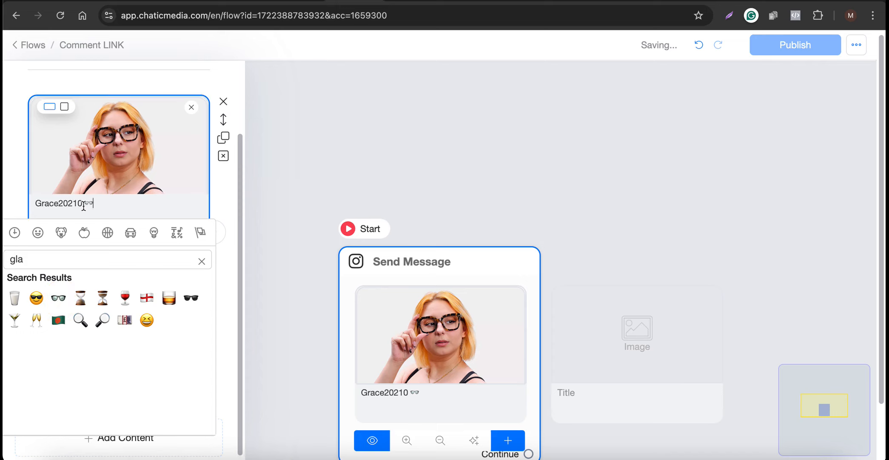
{"action": "key", "text": "BackSpace"}
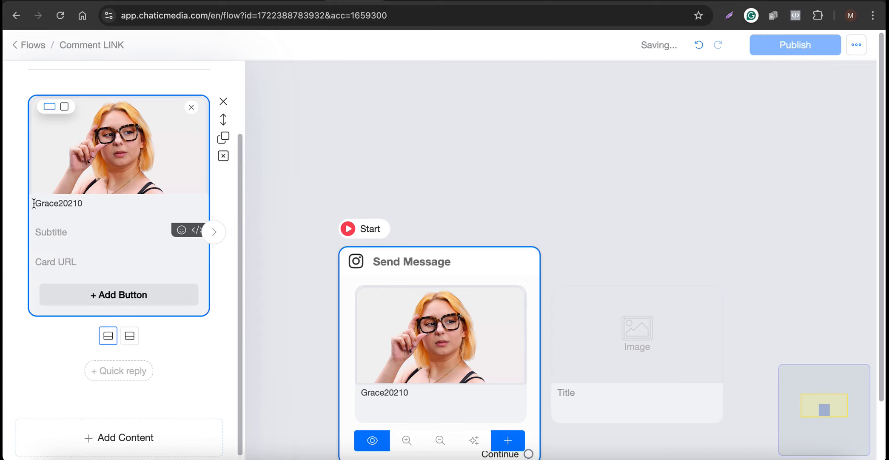
{"action": "left_click", "coordinate": [33, 203]}
{"action": "key", "text": "ctrl+v"}
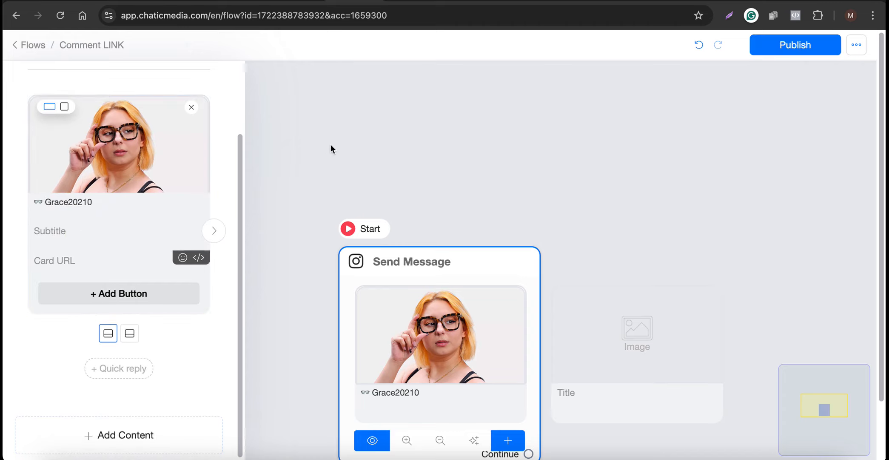
- Look up the glasses discount code on Linktree and enter the first card's subtitle as: Use "W0F2F7" to get 50% off!
{"action": "left_click", "coordinate": [242, 4]}
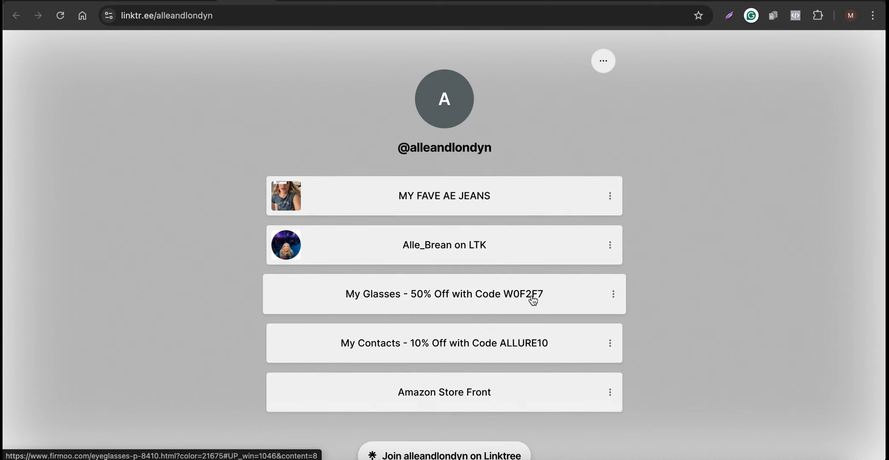
{"action": "left_click", "coordinate": [302, 3]}
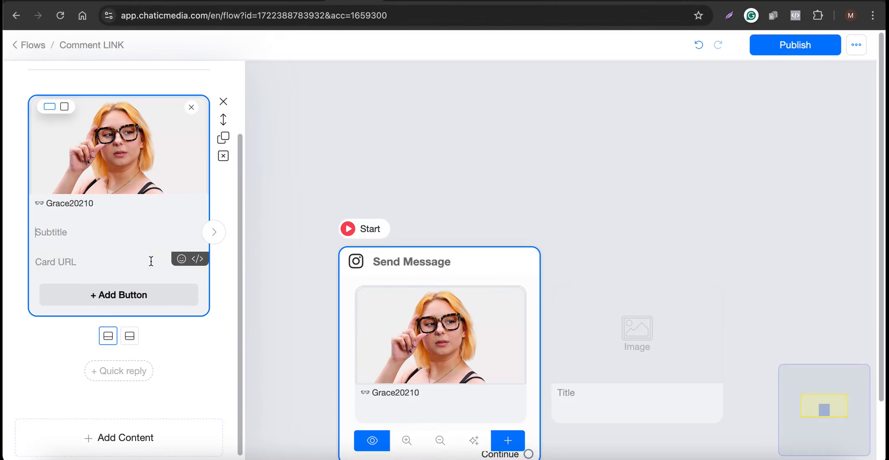
{"action": "type", "text": "Use"}
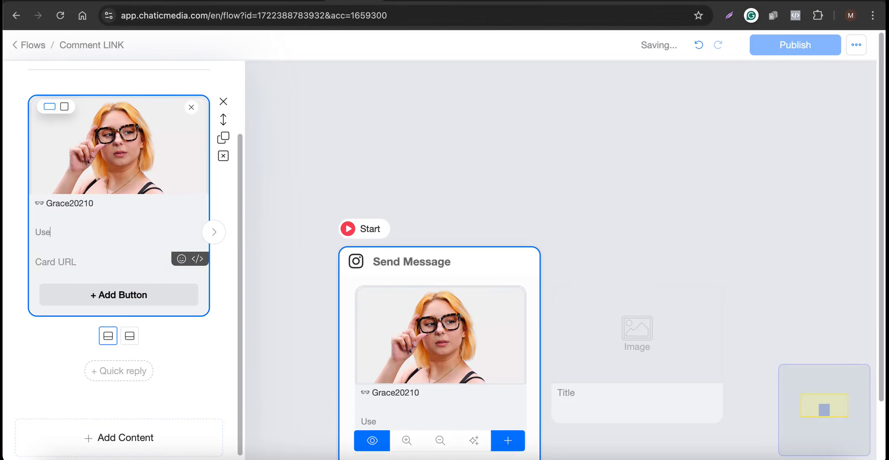
{"action": "type", "text": " \"W0F2F7\" to get 50% off!"}
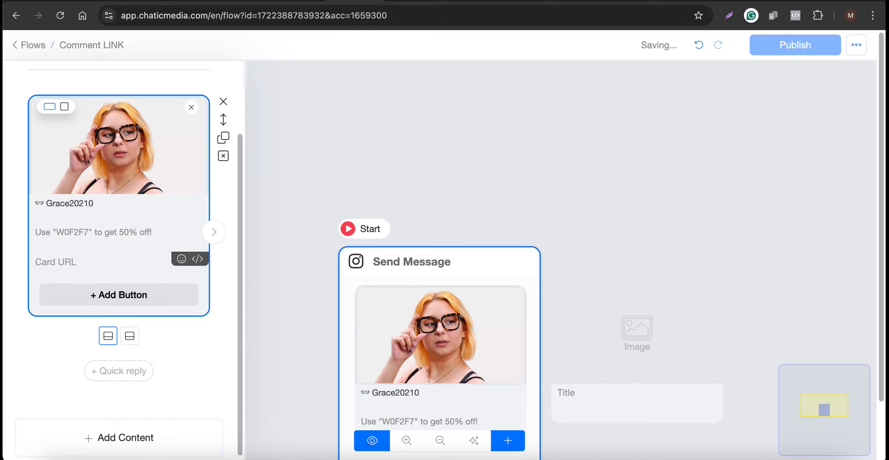
- Add a button to the first card and label it "Buy Now"
{"action": "left_click", "coordinate": [116, 295]}
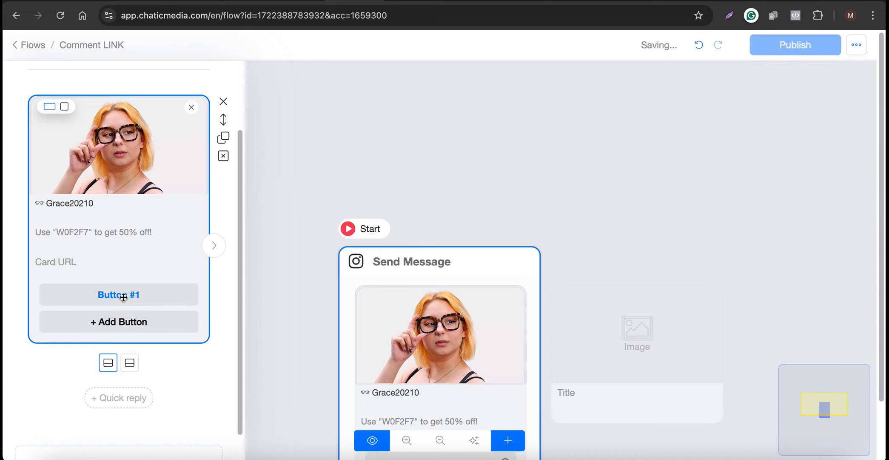
{"action": "left_click", "coordinate": [123, 296]}
{"action": "left_click_drag", "start_coordinate": [323, 109], "coordinate": [241, 105]}
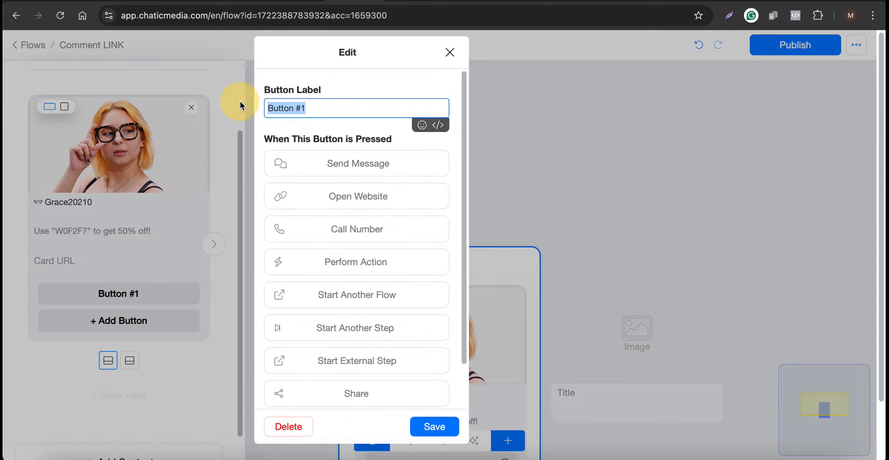
{"action": "type", "text": "Buy NO"}
{"action": "key", "text": "BackSpace"}
{"action": "type", "text": "ow"}
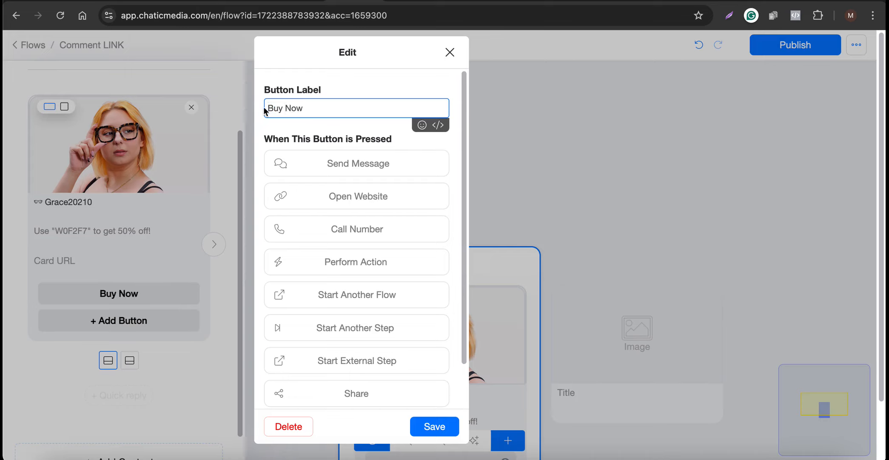
- Put the smiling face with sunglasses emoji in front of the Buy Now button label and save the button
{"action": "left_click", "coordinate": [421, 124]}
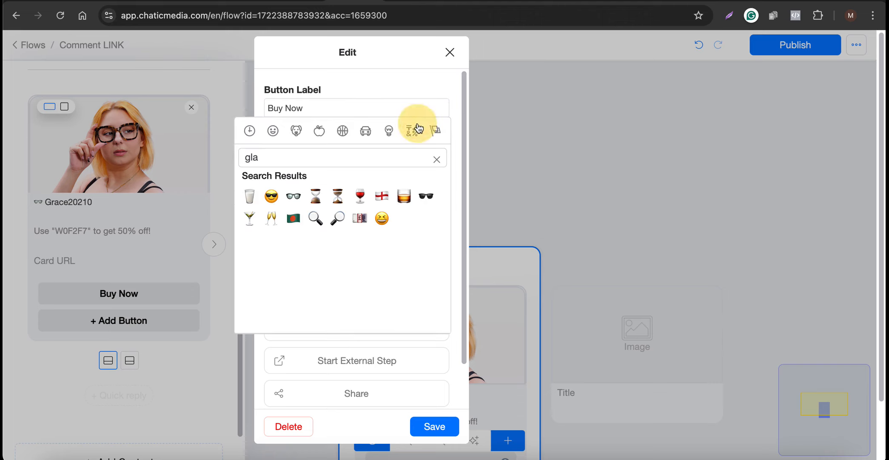
{"action": "left_click_drag", "start_coordinate": [292, 164], "coordinate": [216, 155]}
{"action": "key", "text": "BackSpace"}
{"action": "left_click", "coordinate": [294, 280]}
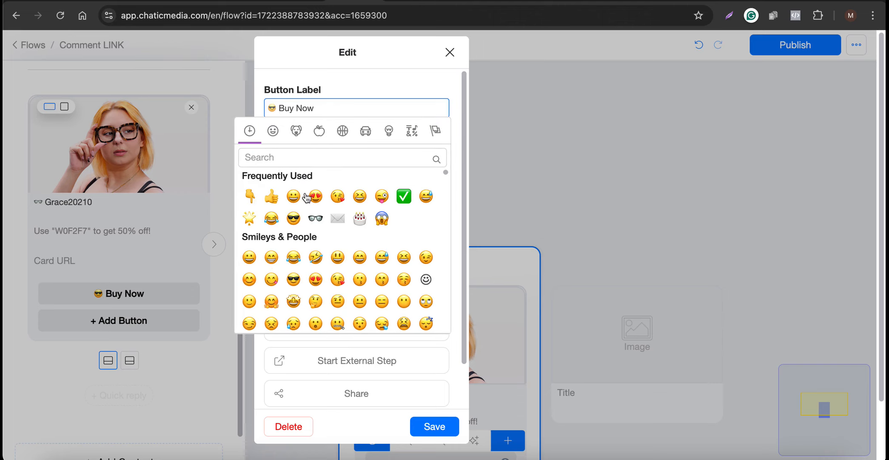
{"action": "left_click", "coordinate": [422, 426]}
- Make the Buy Now button open a website, using the Firmoo product page URL as its link, and save it
{"action": "left_click", "coordinate": [116, 296]}
{"action": "left_click_drag", "start_coordinate": [328, 113], "coordinate": [224, 103]}
{"action": "left_click", "coordinate": [324, 201]}
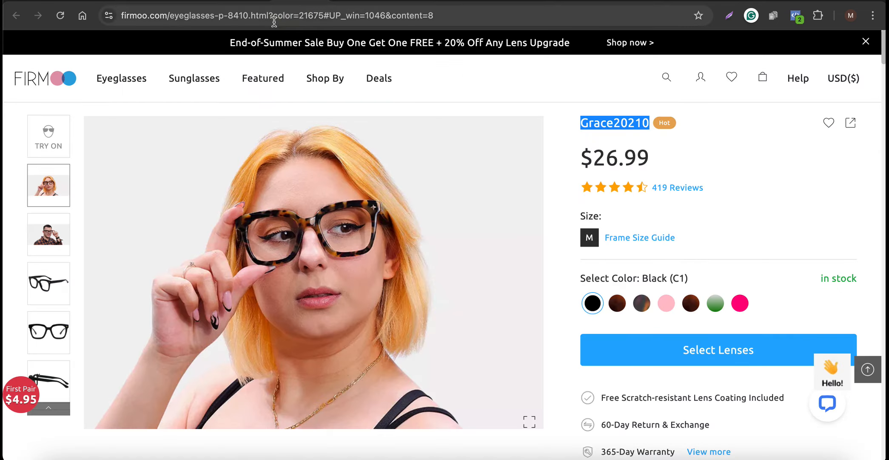
{"action": "left_click", "coordinate": [343, 8]}
{"action": "key", "text": "ctrl+c"}
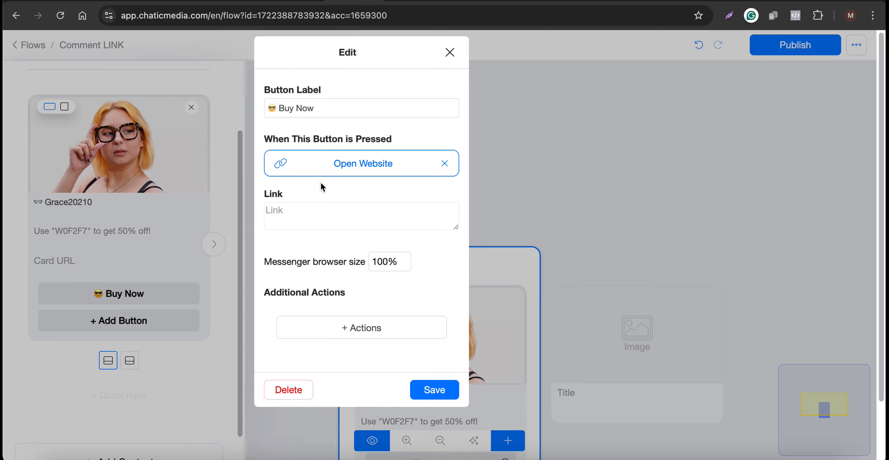
{"action": "left_click", "coordinate": [313, 212]}
{"action": "key", "text": "ctrl+v"}
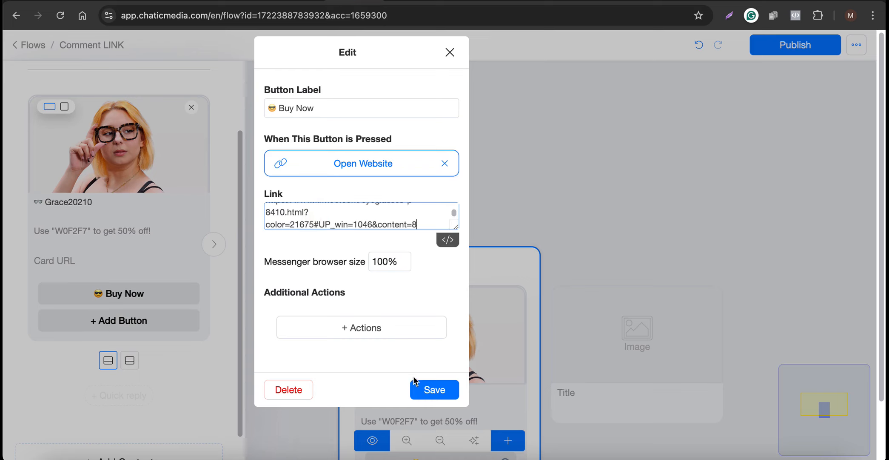
{"action": "left_click", "coordinate": [429, 388]}
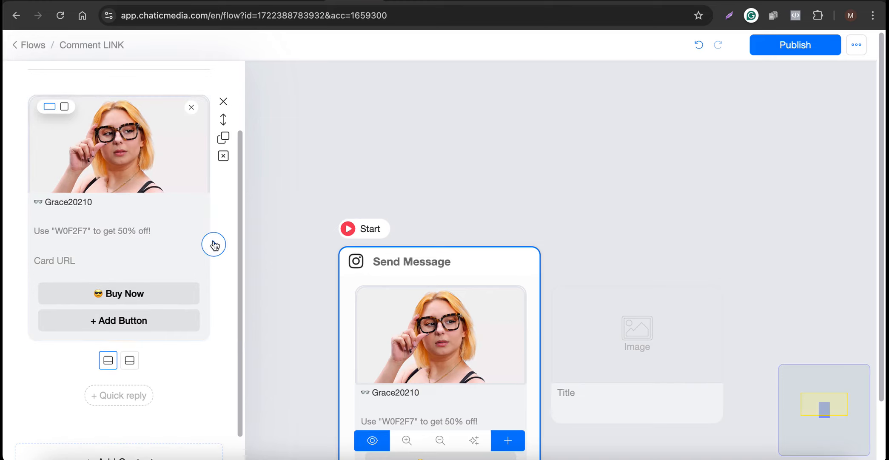
- Copy the image address of the man's photo on the Firmoo product page and insert it as the second card's image link
{"action": "left_click", "coordinate": [124, 363]}
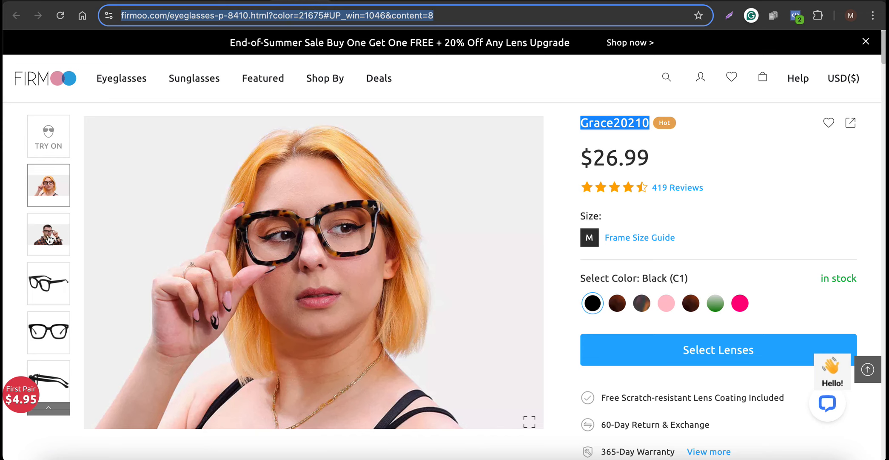
{"action": "left_click", "coordinate": [49, 238]}
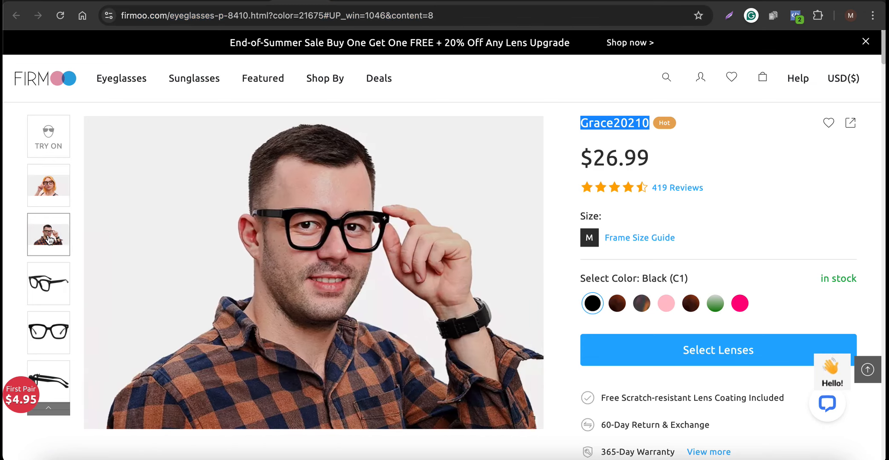
{"action": "right_click", "coordinate": [244, 216]}
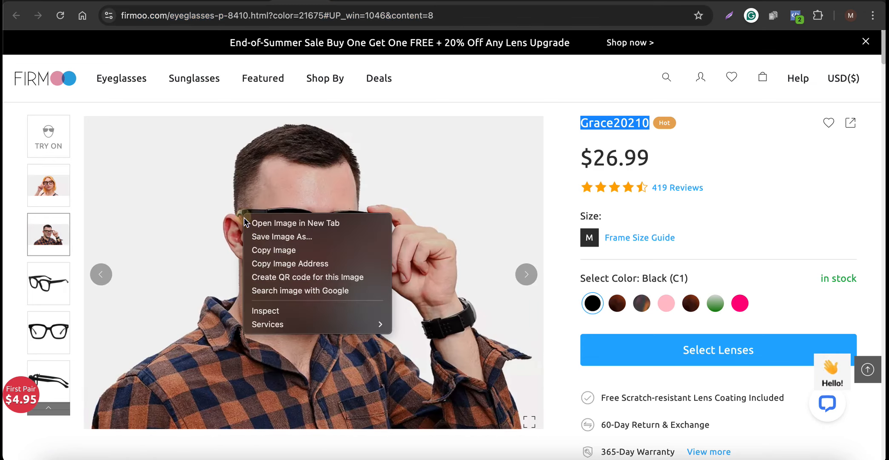
{"action": "left_click", "coordinate": [280, 262]}
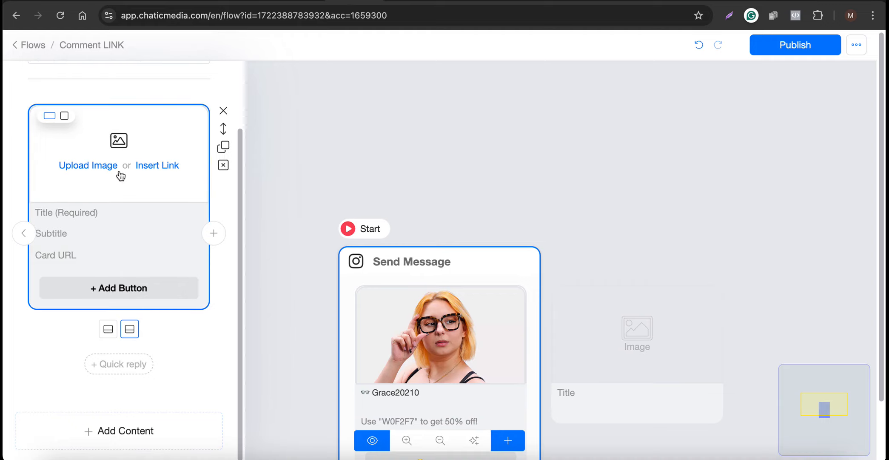
{"action": "left_click", "coordinate": [158, 166]}
{"action": "left_click", "coordinate": [389, 109]}
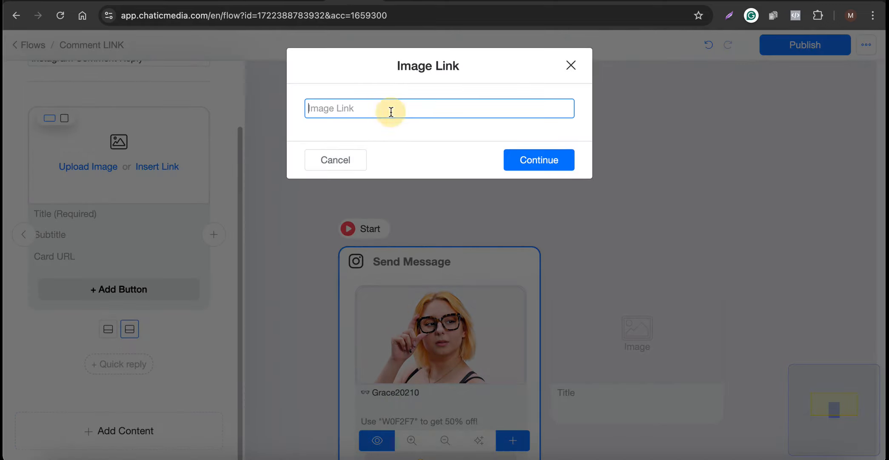
{"action": "key", "text": "super+v"}
{"action": "left_click", "coordinate": [531, 160]}
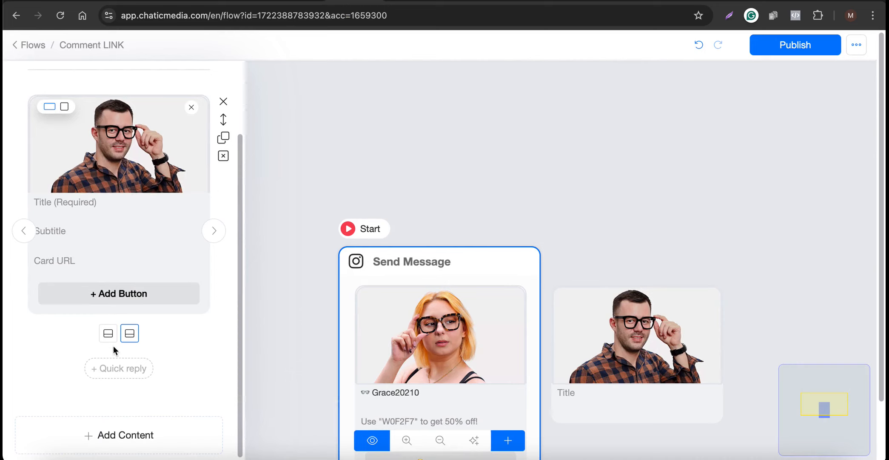
- Copy the first card's subtitle, Use "W0F2F7" to get 50% off!, into the second card's subtitle
{"action": "left_click", "coordinate": [108, 332]}
{"action": "left_click_drag", "start_coordinate": [157, 223], "coordinate": [7, 222]}
{"action": "left_click", "coordinate": [130, 340]}
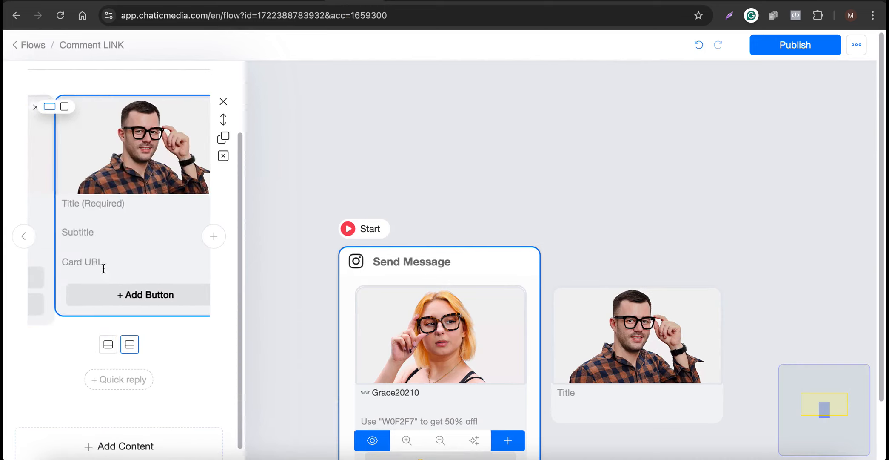
{"action": "left_click", "coordinate": [94, 235]}
{"action": "key", "text": "super+v"}
- Copy the first card's title with the glasses emoji, "Grace20210", into the second card's title
{"action": "left_click", "coordinate": [109, 331]}
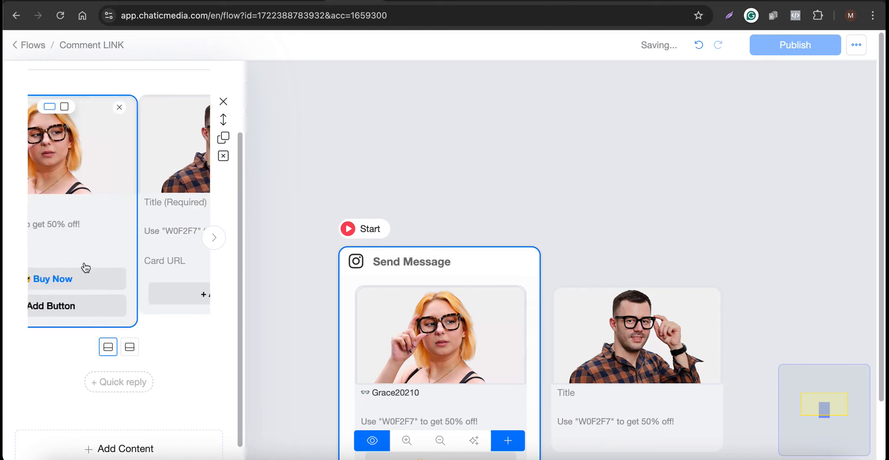
{"action": "left_click_drag", "start_coordinate": [95, 203], "coordinate": [25, 200]}
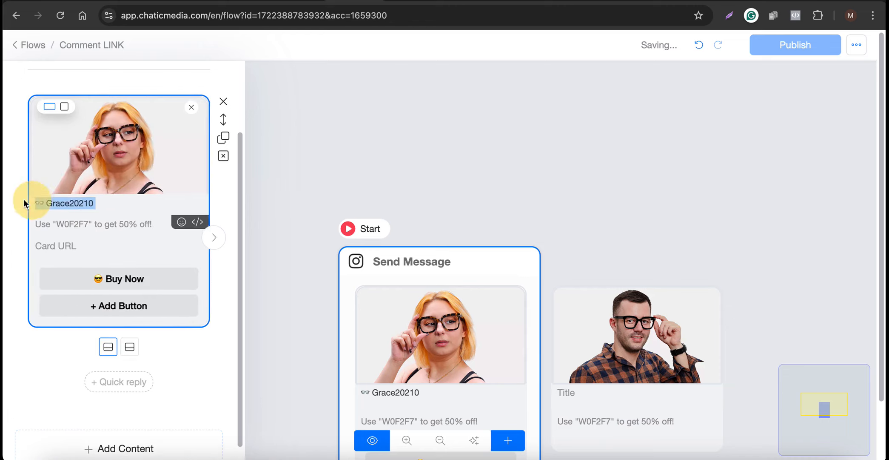
{"action": "left_click", "coordinate": [128, 346]}
{"action": "left_click", "coordinate": [88, 208]}
{"action": "key", "text": "super+v"}
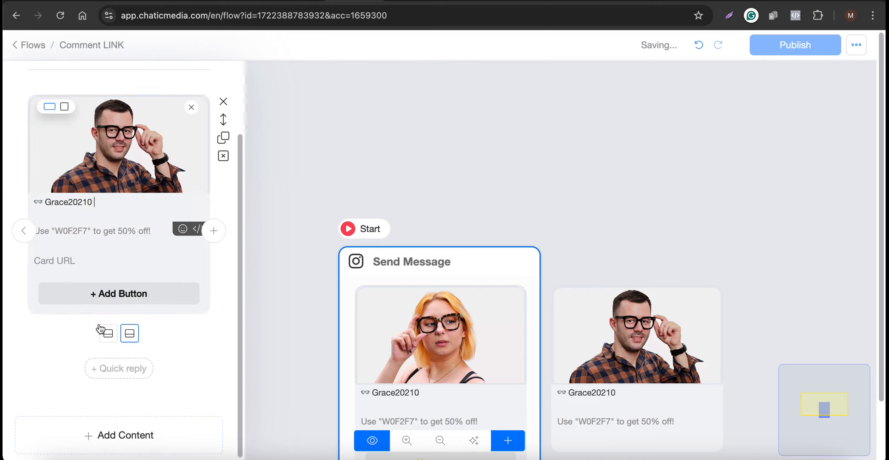
- Add a button to the second card, reusing the first card's sunglasses emoji label and extending it to "Buy Now (Male)"
{"action": "left_click", "coordinate": [108, 336]}
{"action": "left_click", "coordinate": [105, 283]}
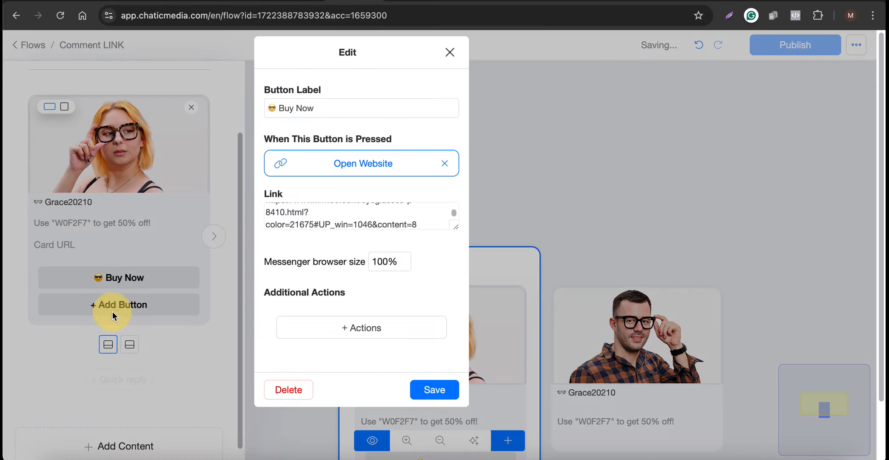
{"action": "triple_click", "coordinate": [328, 115]}
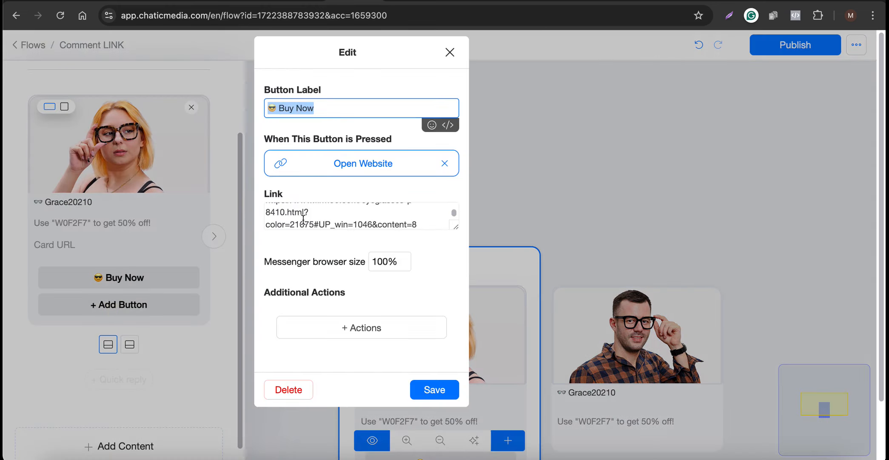
{"action": "left_click", "coordinate": [449, 53]}
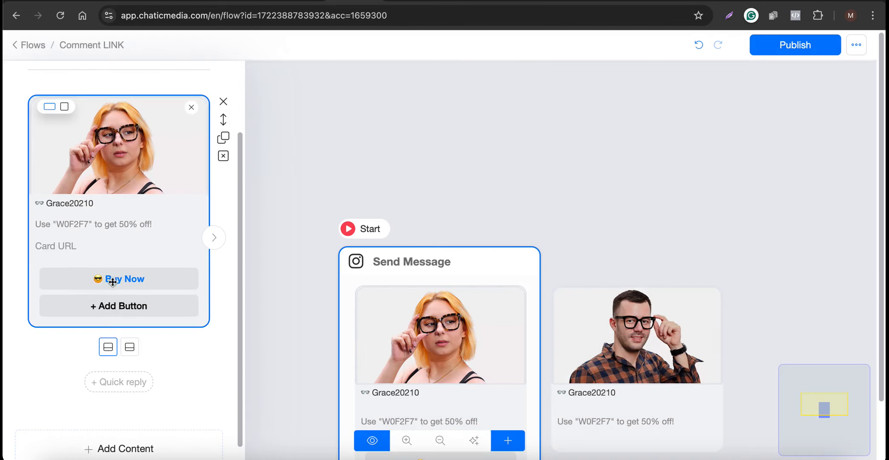
{"action": "left_click", "coordinate": [129, 343]}
{"action": "left_click", "coordinate": [110, 293]}
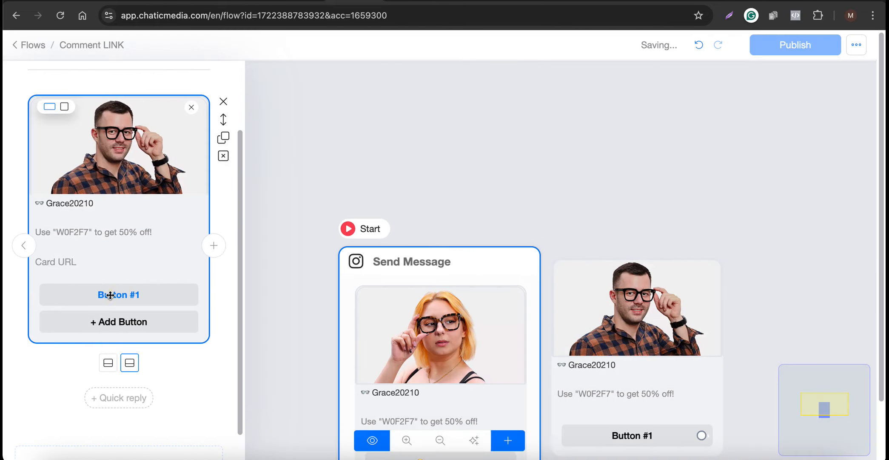
{"action": "left_click", "coordinate": [110, 296]}
{"action": "left_click_drag", "start_coordinate": [318, 110], "coordinate": [154, 82]}
{"action": "key", "text": "super+v"}
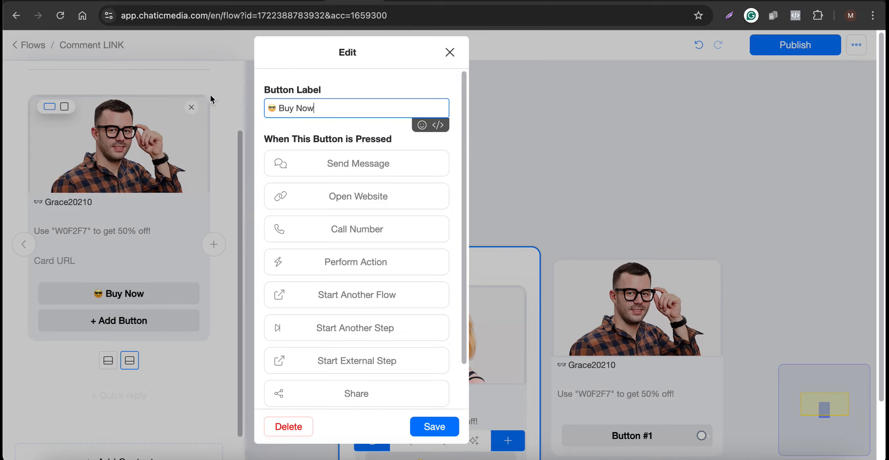
{"action": "type", "text": "(male)"}
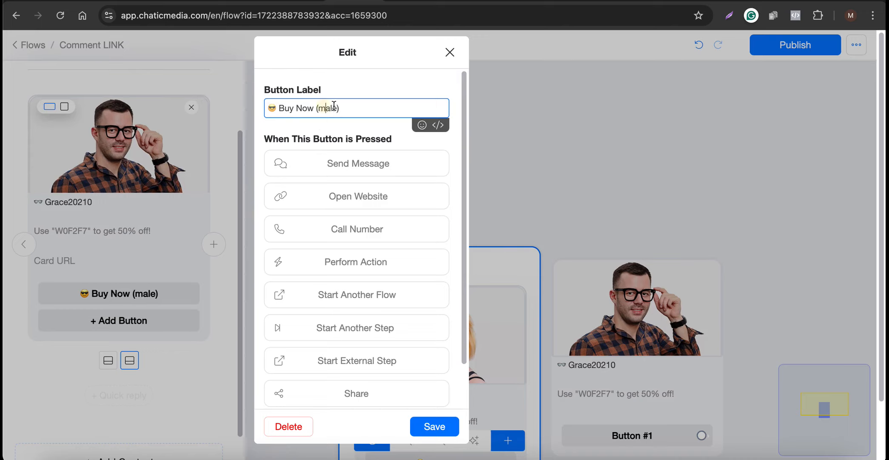
{"action": "key", "text": "BackSpace"}
{"action": "type", "text": "M"}
- Make the Buy Now (Male) button open a website, using the Firmoo product page URL as its link, and save it
{"action": "left_click", "coordinate": [347, 203]}
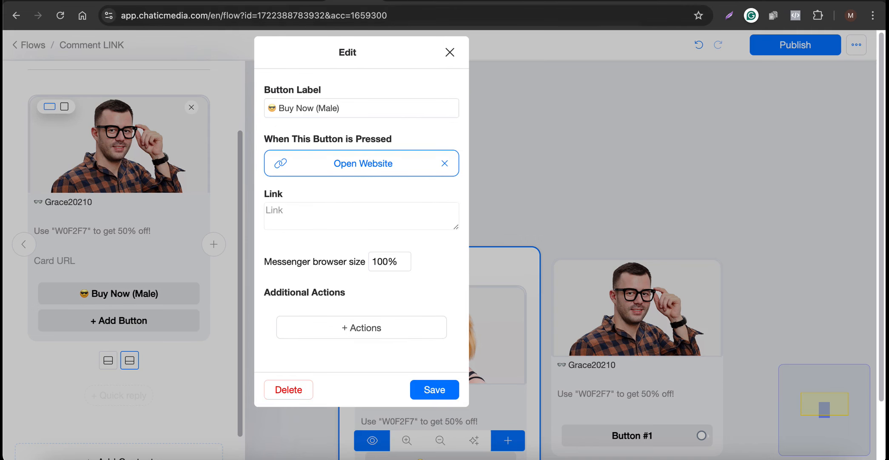
{"action": "left_click", "coordinate": [300, 2]}
{"action": "left_click", "coordinate": [239, 15]}
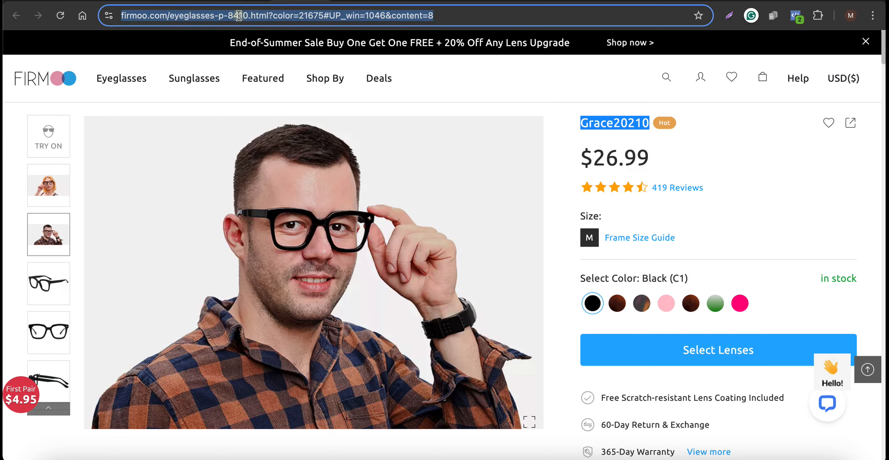
{"action": "left_click", "coordinate": [349, 2]}
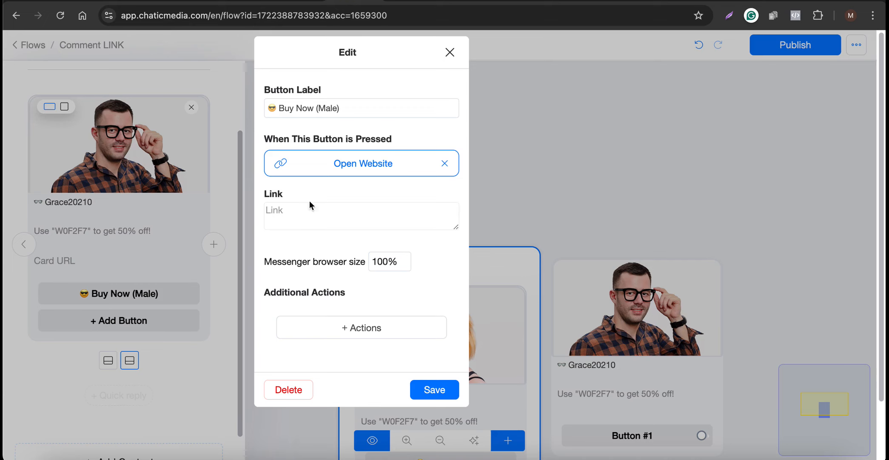
{"action": "left_click", "coordinate": [300, 219]}
{"action": "key", "text": "ctrl+v"}
{"action": "left_click", "coordinate": [434, 390]}
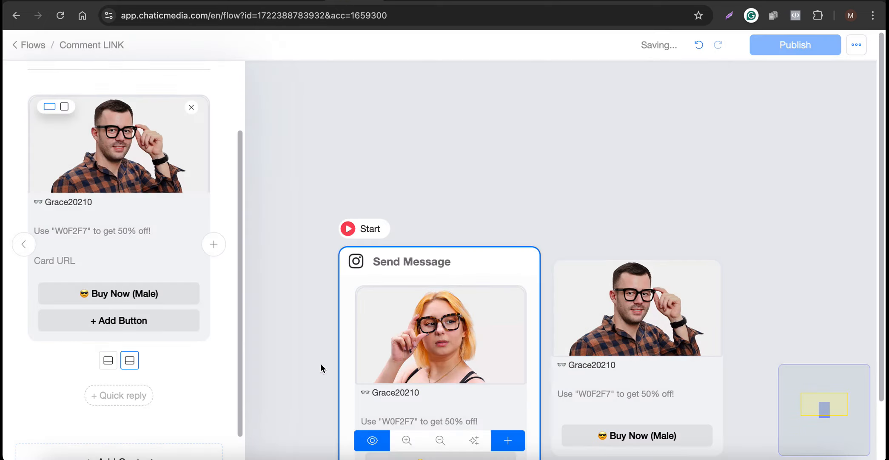
- Extend the first card's Buy Now button label to "Buy Now (Female)" and save the button
{"action": "left_click", "coordinate": [108, 359]}
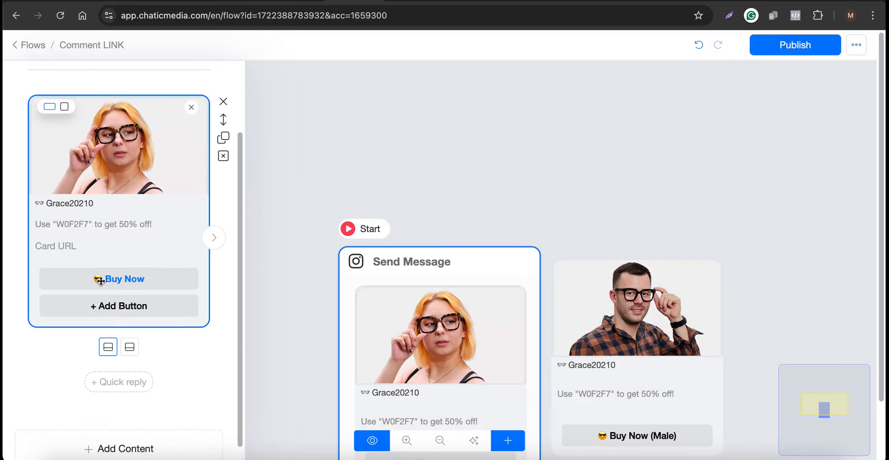
{"action": "left_click", "coordinate": [100, 279]}
{"action": "left_click", "coordinate": [333, 107]}
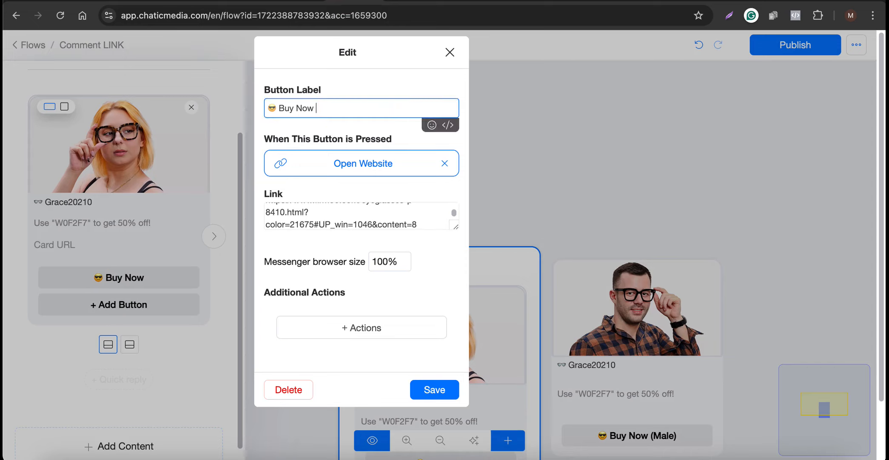
{"action": "type", "text": "(Female"}
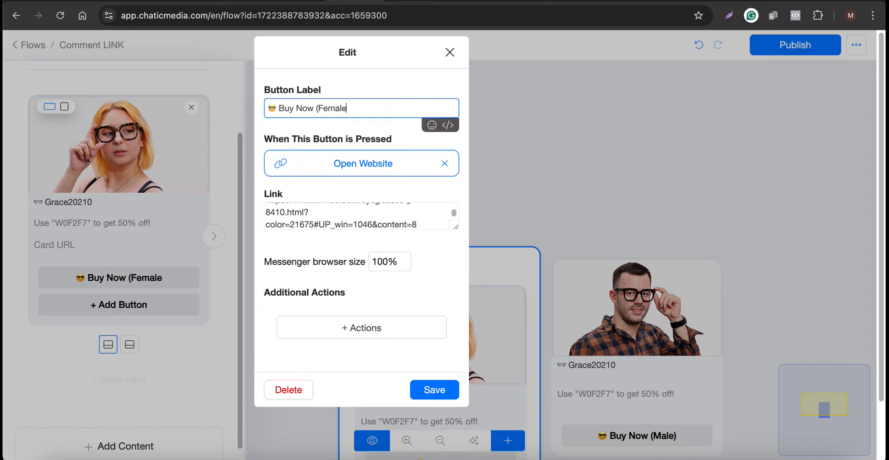
{"action": "type", "text": ")"}
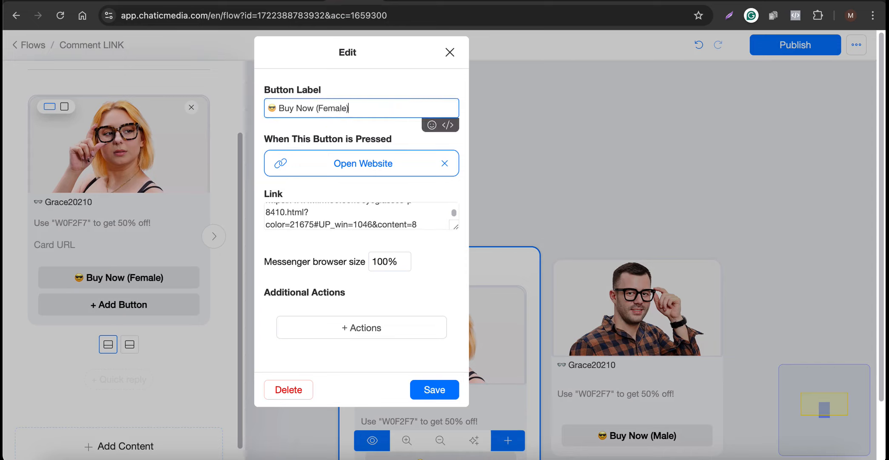
{"action": "left_click", "coordinate": [429, 384]}
- Review both product cards on the flow canvas and publish the Comment LINK flow
{"action": "left_click", "coordinate": [528, 194]}
{"action": "scroll", "coordinate": [98, 154], "scroll_direction": "down", "scroll_amount": 5}
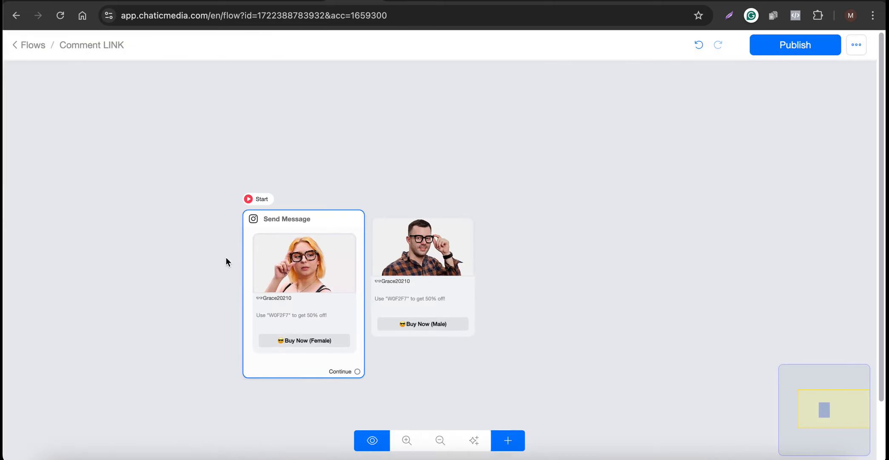
{"action": "scroll", "coordinate": [279, 321], "scroll_direction": "up", "scroll_amount": 2}
{"action": "scroll", "coordinate": [279, 323], "scroll_direction": "up", "scroll_amount": 1}
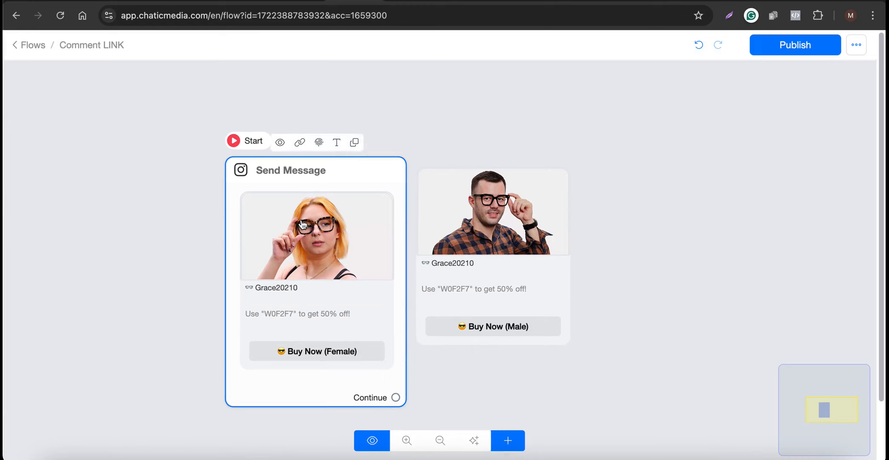
{"action": "scroll", "coordinate": [301, 224], "scroll_direction": "down", "scroll_amount": 1}
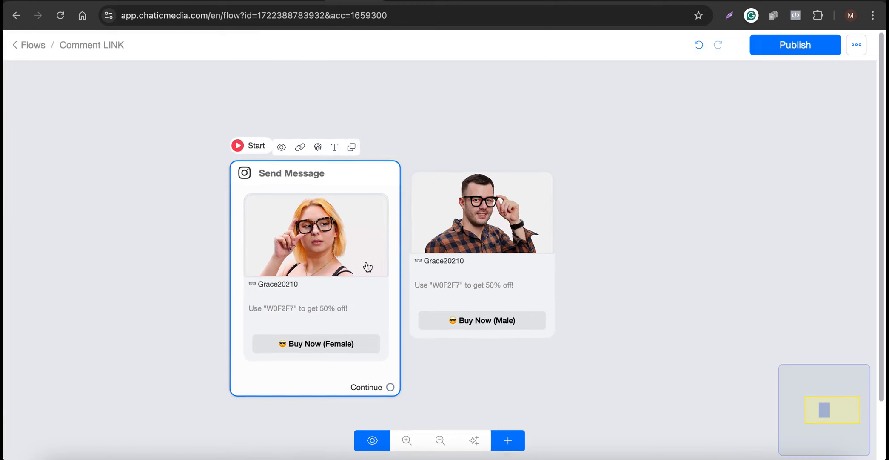
{"action": "left_click", "coordinate": [792, 52]}
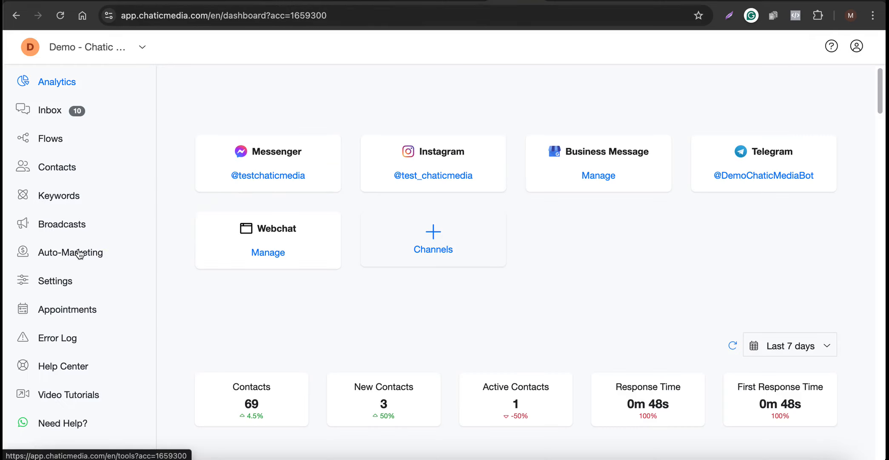
- Create a new Instagram comment automation named "LINK"
{"action": "left_click", "coordinate": [79, 253]}
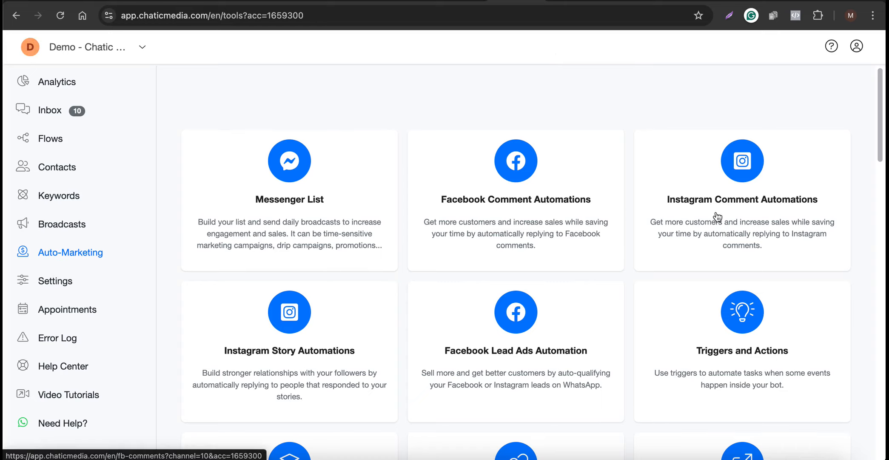
{"action": "left_click", "coordinate": [723, 201]}
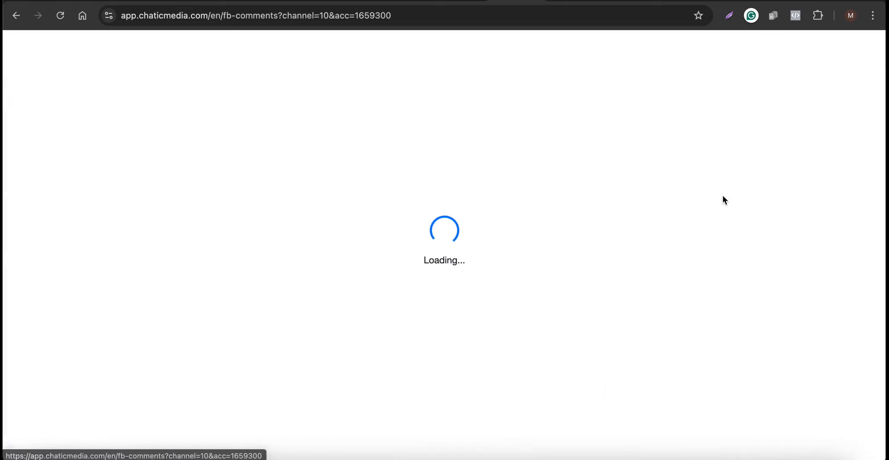
{"action": "left_click", "coordinate": [754, 161]}
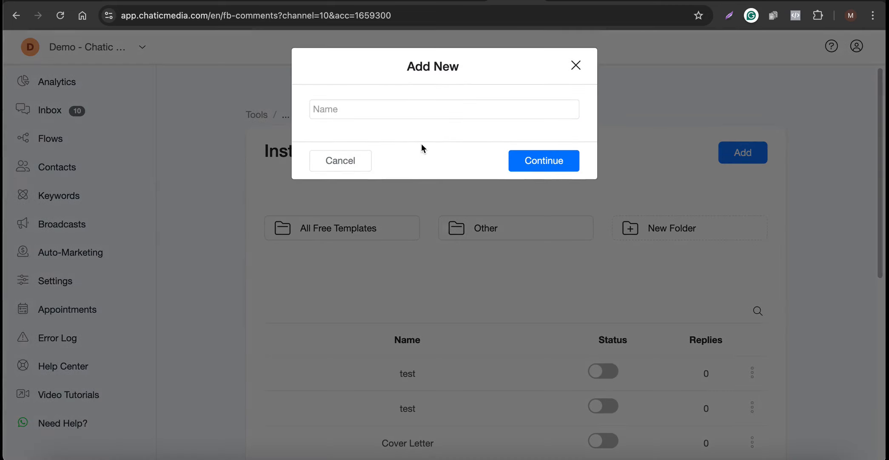
{"action": "left_click", "coordinate": [349, 114]}
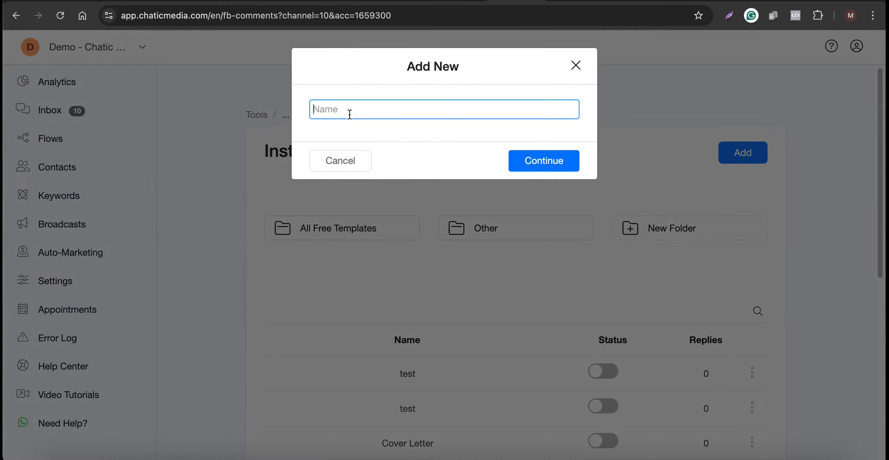
{"action": "type", "text": "LINK"}
{"action": "left_click", "coordinate": [553, 163]}
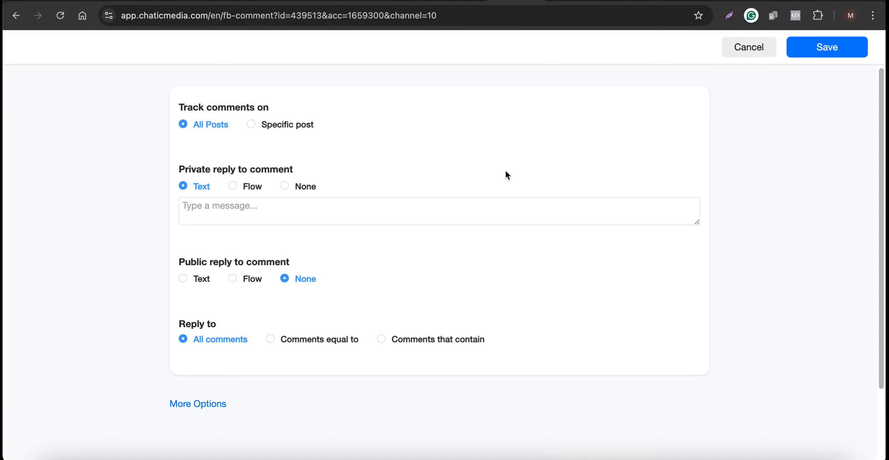
- Try tracking comments on a specific post, and return the tracking to All Posts
{"action": "left_click", "coordinate": [270, 126]}
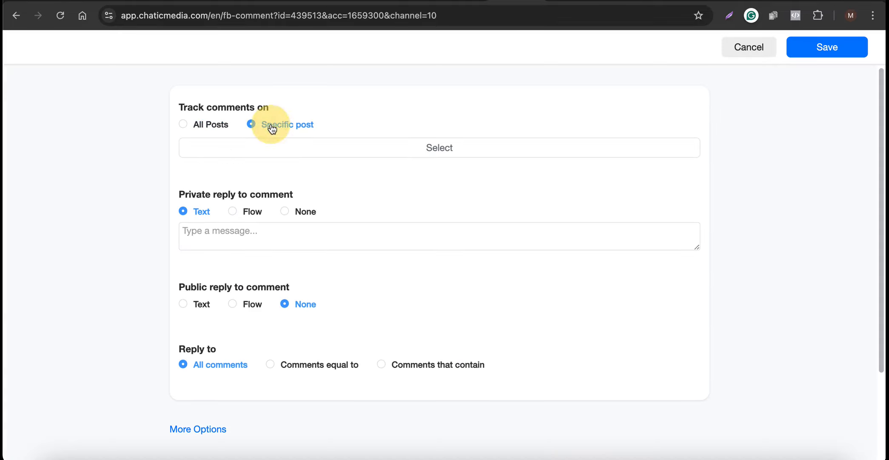
{"action": "left_click", "coordinate": [194, 126]}
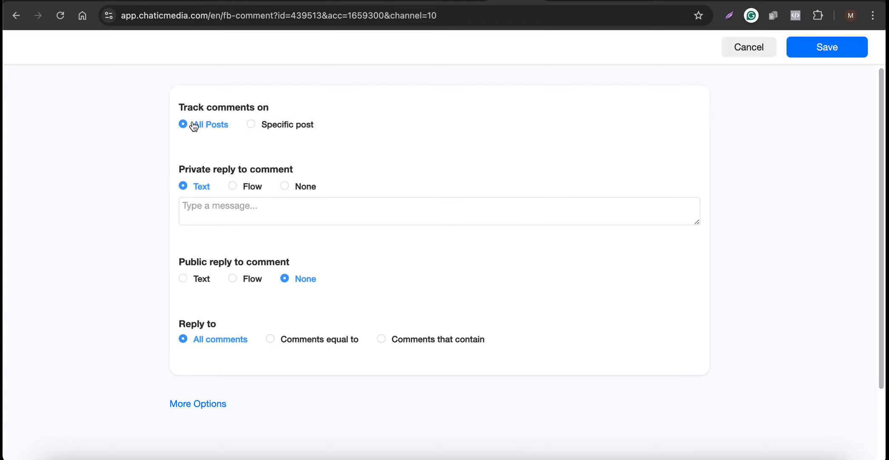
- Limit comment tracking to a specific post, choosing the published "This is a test post 7"
{"action": "left_click", "coordinate": [293, 126]}
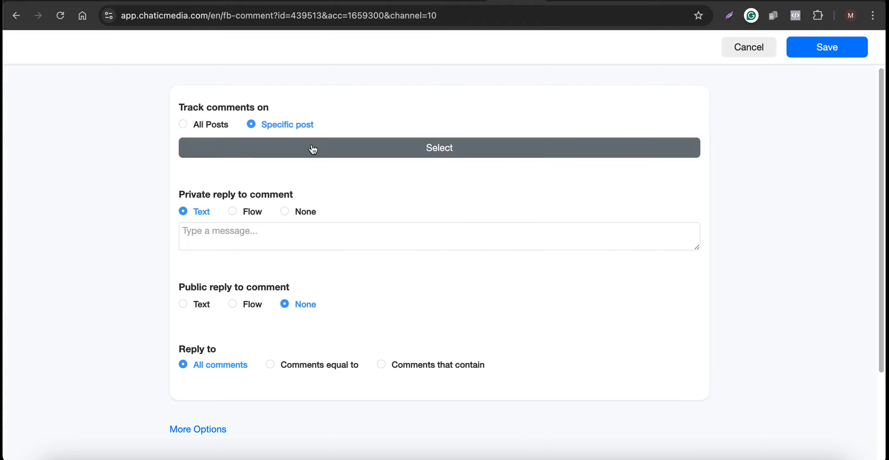
{"action": "left_click", "coordinate": [313, 149]}
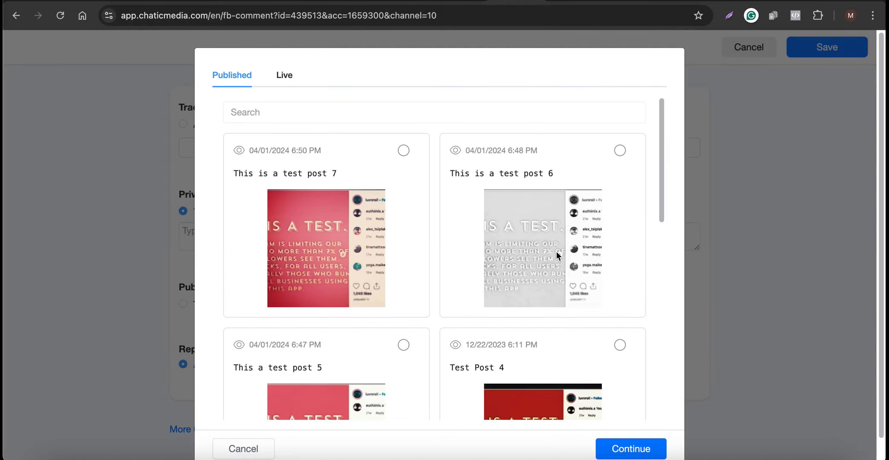
{"action": "left_click_drag", "start_coordinate": [234, 172], "coordinate": [341, 172]}
{"action": "left_click", "coordinate": [403, 151]}
{"action": "scroll", "coordinate": [399, 226], "scroll_direction": "down", "scroll_amount": 10}
{"action": "scroll", "coordinate": [399, 226], "scroll_direction": "up", "scroll_amount": 10}
{"action": "left_click_drag", "start_coordinate": [288, 173], "coordinate": [345, 175]}
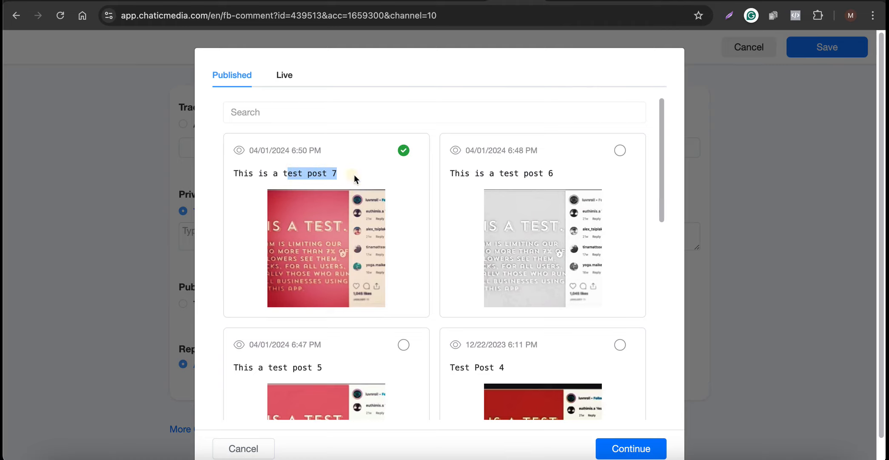
{"action": "left_click", "coordinate": [621, 447]}
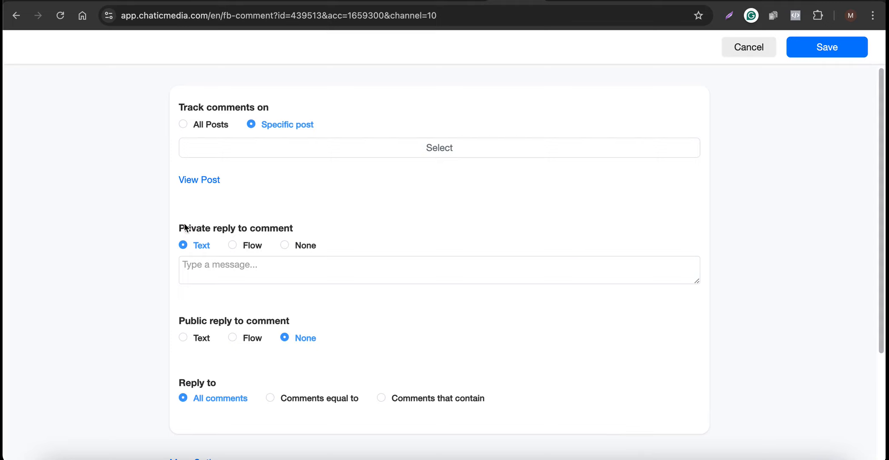
- Set the private reply to the "Comment LINK" flow, and check that flow's product cards
{"action": "left_click_drag", "start_coordinate": [186, 229], "coordinate": [269, 230]}
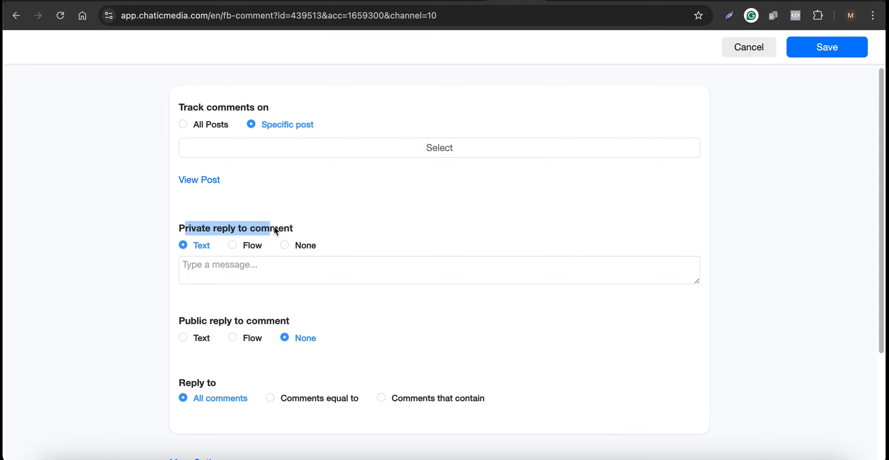
{"action": "left_click", "coordinate": [248, 246]}
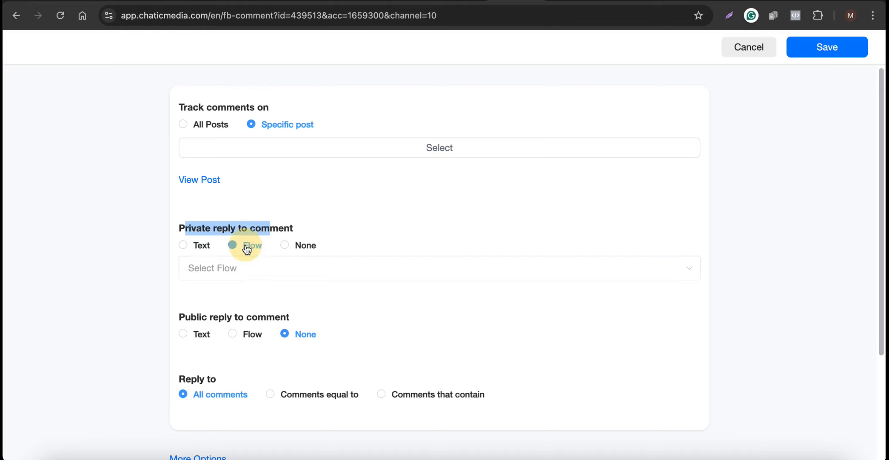
{"action": "left_click", "coordinate": [247, 268]}
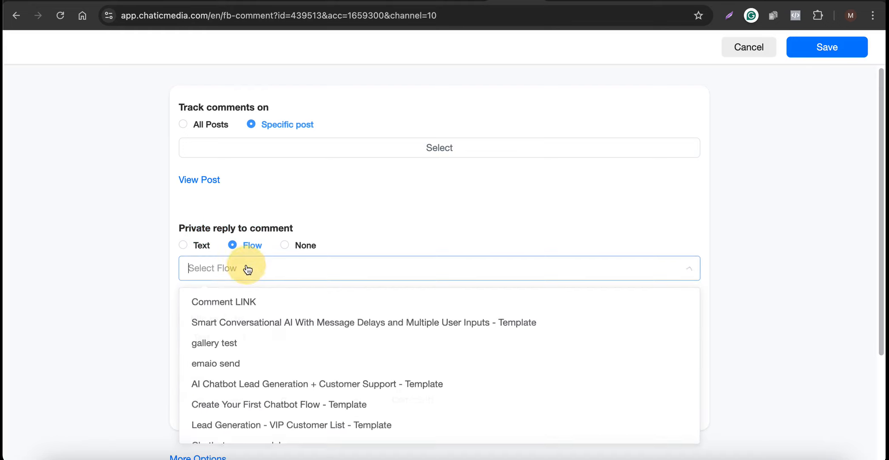
{"action": "left_click", "coordinate": [237, 304]}
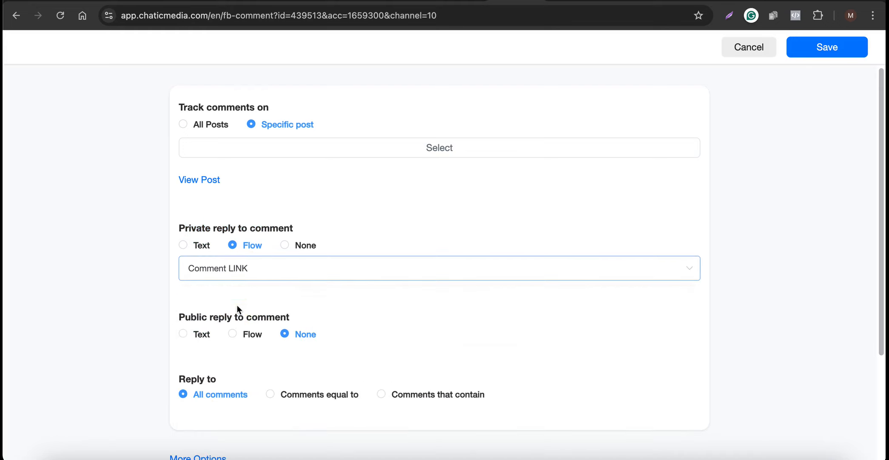
{"action": "left_click", "coordinate": [360, 1]}
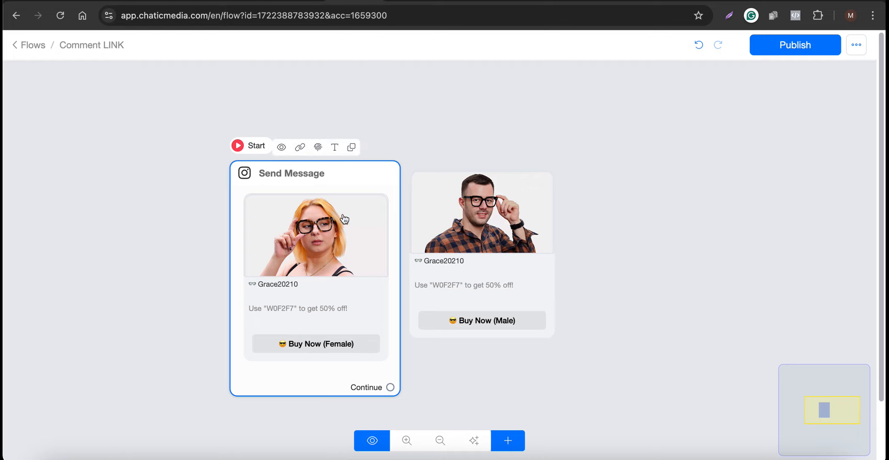
{"action": "left_click", "coordinate": [508, 3]}
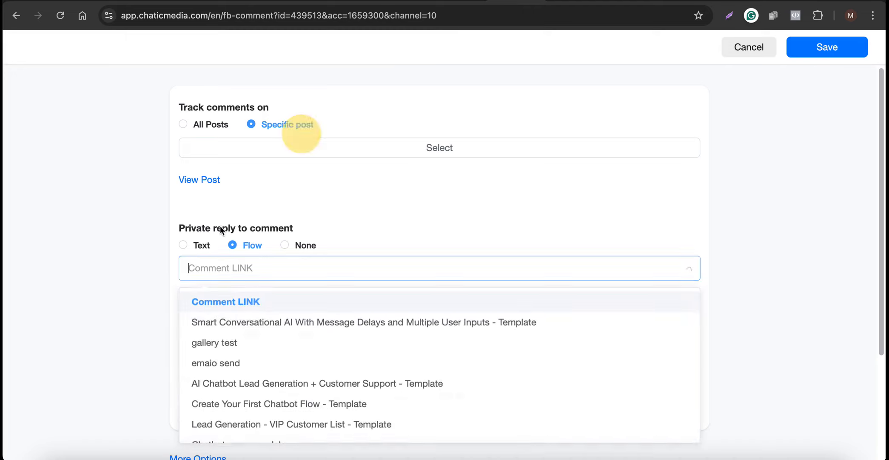
{"action": "left_click", "coordinate": [128, 270]}
- On Instagram, open the makeup powder reel and copy the creator's public reply to a "Link" comment
{"action": "left_click_drag", "start_coordinate": [187, 315], "coordinate": [292, 314]}
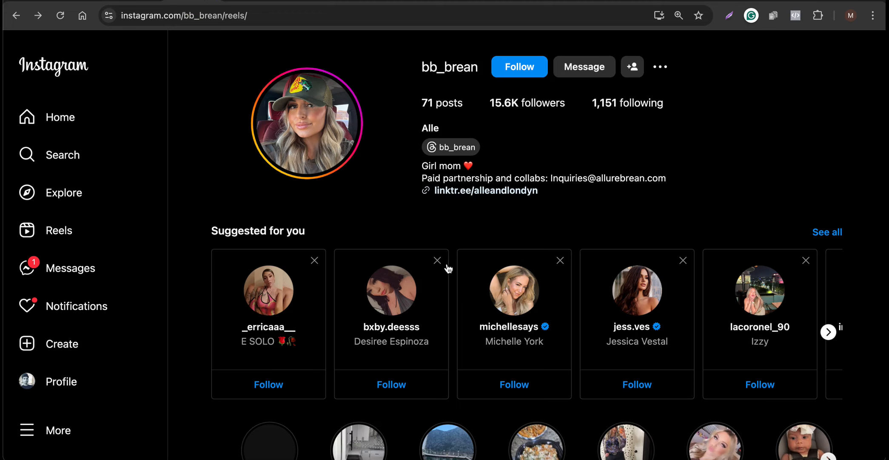
{"action": "scroll", "coordinate": [447, 264], "scroll_direction": "down", "scroll_amount": 5}
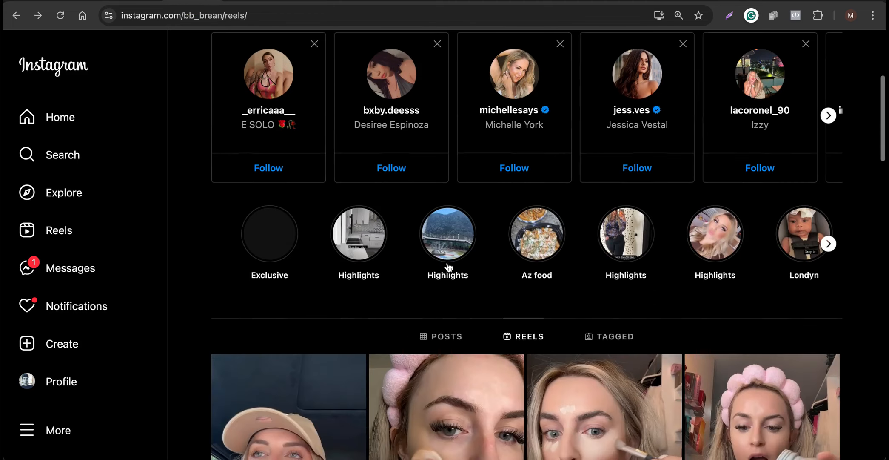
{"action": "scroll", "coordinate": [449, 267], "scroll_direction": "down", "scroll_amount": 3}
{"action": "left_click", "coordinate": [745, 310]}
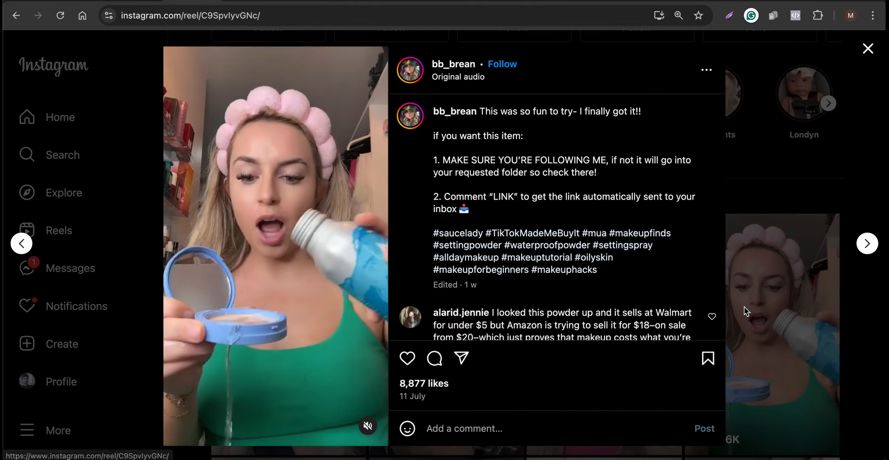
{"action": "scroll", "coordinate": [518, 203], "scroll_direction": "down", "scroll_amount": 7}
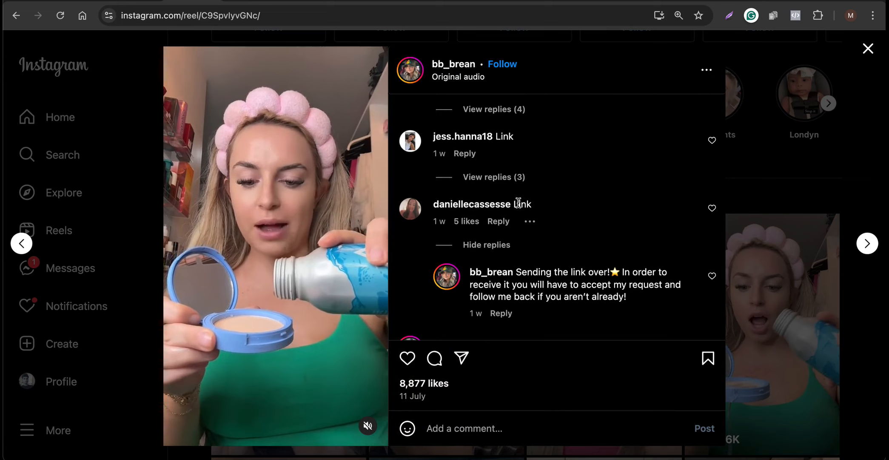
{"action": "left_click_drag", "start_coordinate": [516, 271], "coordinate": [642, 297]}
{"action": "left_click", "coordinate": [545, 269]}
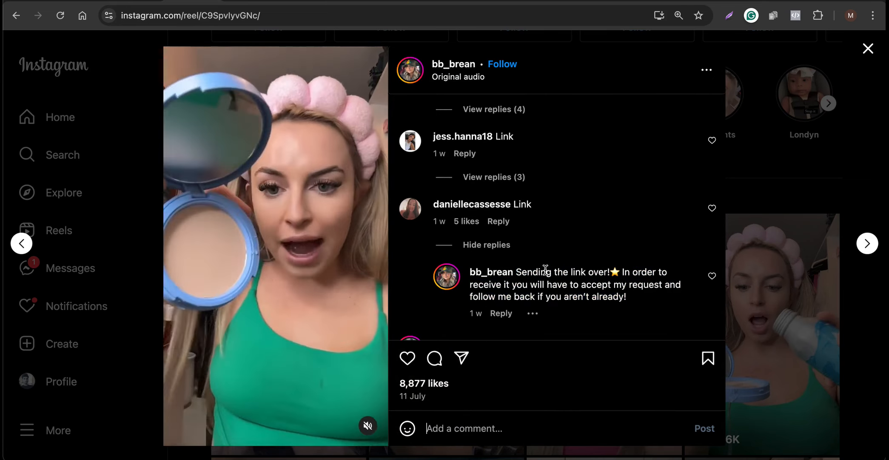
{"action": "left_click_drag", "start_coordinate": [634, 300], "coordinate": [518, 270]}
{"action": "key", "text": "super+c"}
{"action": "left_click", "coordinate": [518, 269]}
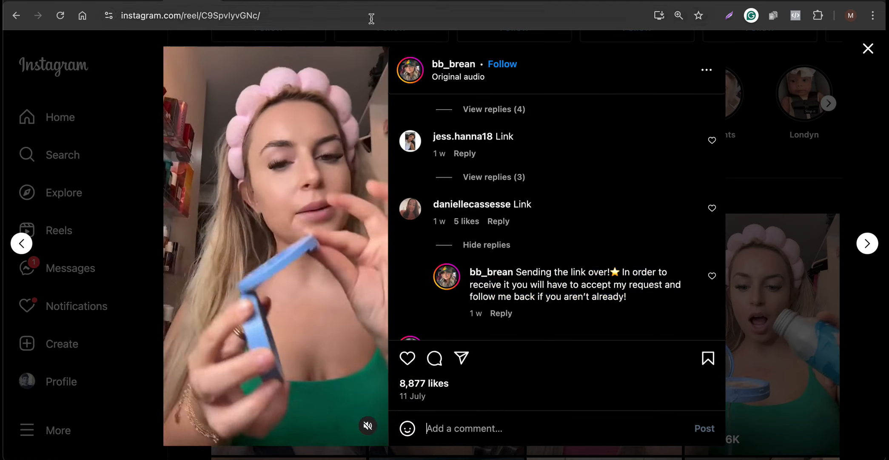
- Back in the Chatic Media comment automation, set the public reply to text and paste the copied "Sending the link over!" reply
{"action": "left_click", "coordinate": [353, 3]}
{"action": "left_click", "coordinate": [515, 1]}
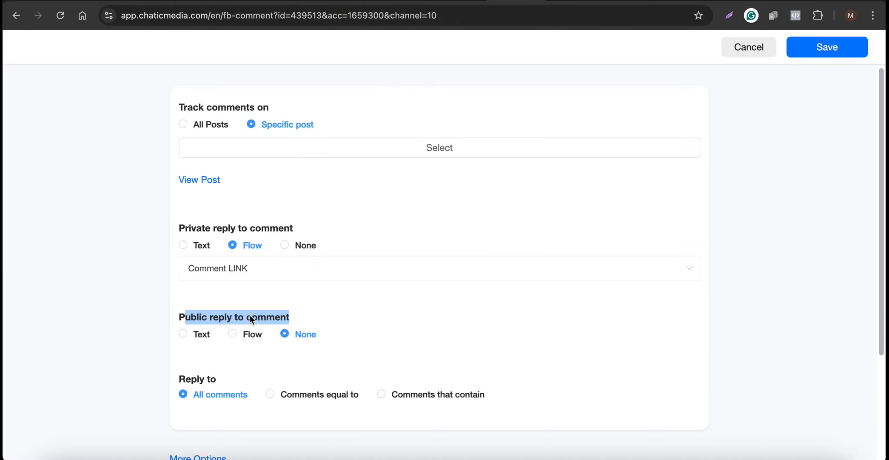
{"action": "left_click", "coordinate": [183, 333]}
{"action": "left_click", "coordinate": [246, 359]}
{"action": "key", "text": "super+v"}
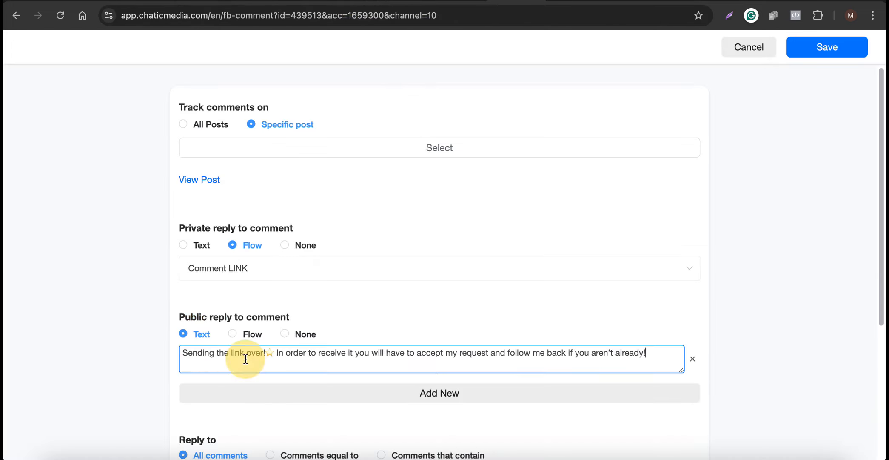
- Add a second public reply variation containing only "Sending the link over!⭐"
{"action": "scroll", "coordinate": [245, 358], "scroll_direction": "down", "scroll_amount": 4}
{"action": "left_click", "coordinate": [251, 309]}
{"action": "left_click", "coordinate": [248, 314]}
{"action": "key", "text": "super+v"}
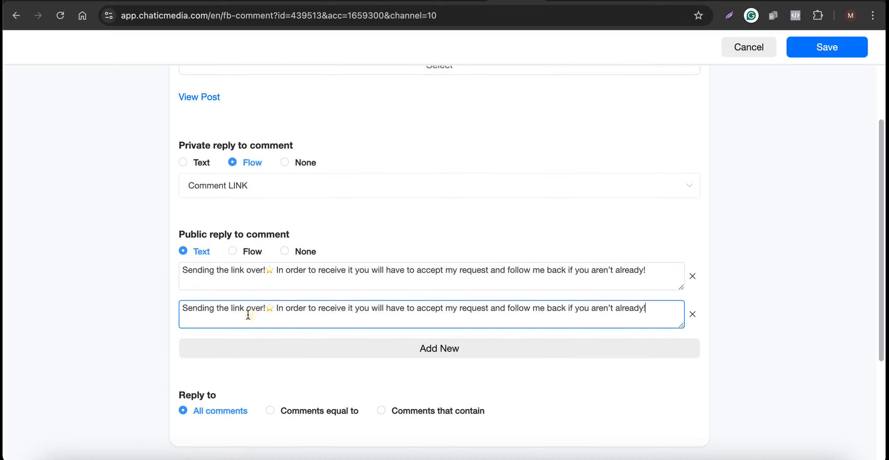
{"action": "left_click_drag", "start_coordinate": [277, 308], "coordinate": [654, 320]}
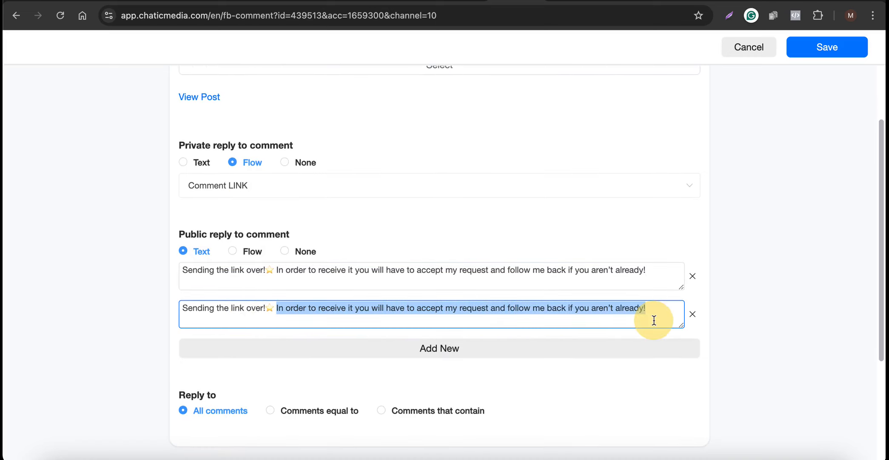
{"action": "key", "text": "BackSpace"}
- Add a third public reply variation reading "DM Link sent!"
{"action": "left_click", "coordinate": [288, 351]}
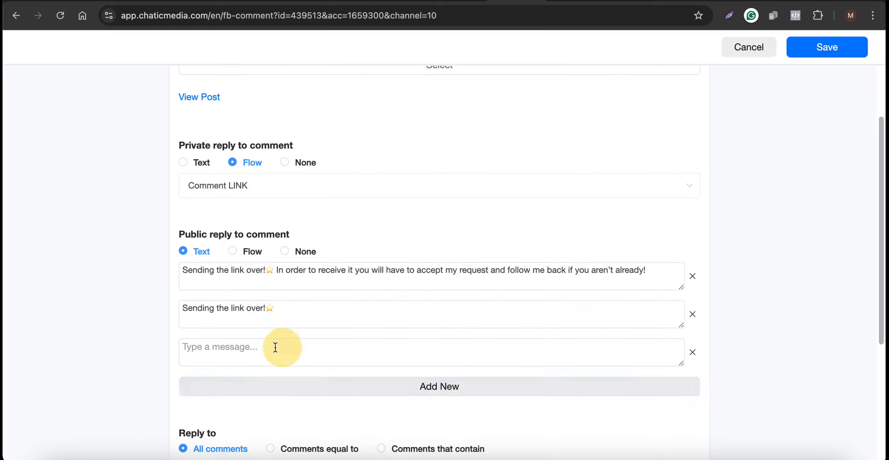
{"action": "left_click", "coordinate": [229, 349]}
{"action": "type", "text": "DM Link"}
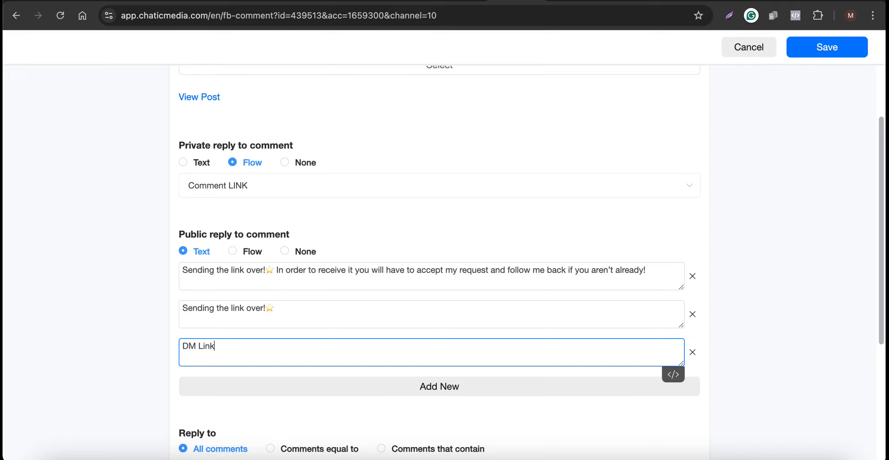
{"action": "type", "text": "sent!"}
- View the tracked post on Instagram to check it, and return to the comment automation
{"action": "scroll", "coordinate": [301, 277], "scroll_direction": "down", "scroll_amount": 4}
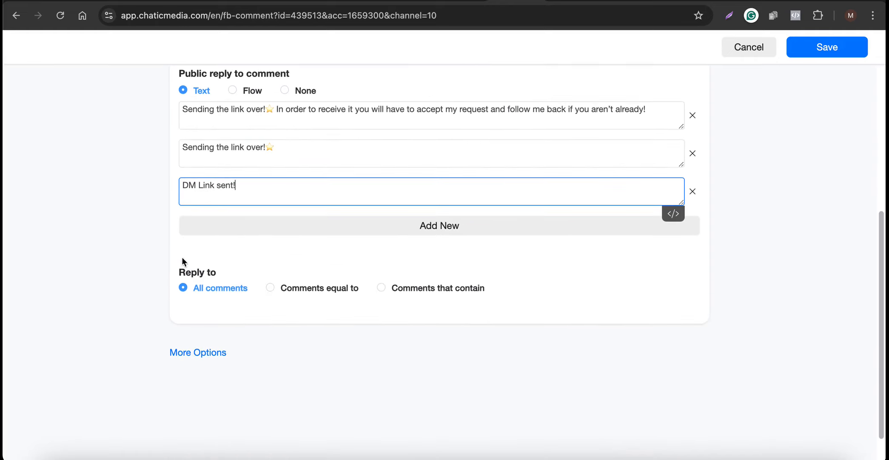
{"action": "left_click_drag", "start_coordinate": [179, 272], "coordinate": [230, 269]}
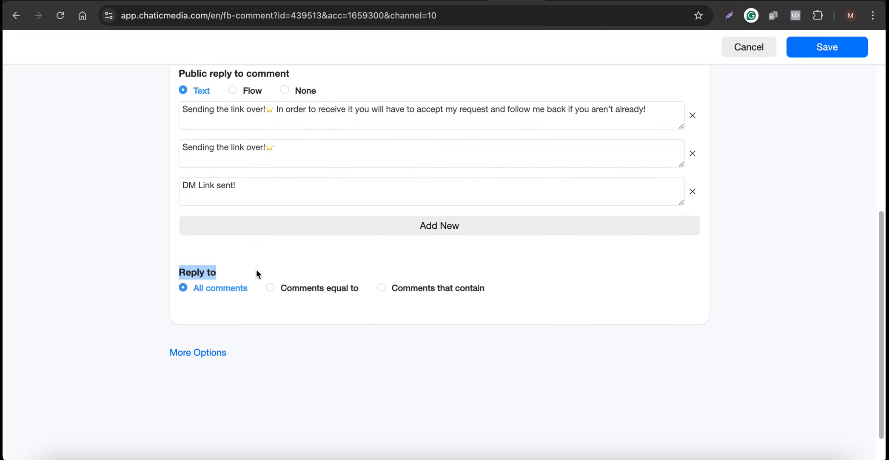
{"action": "scroll", "coordinate": [257, 272], "scroll_direction": "up", "scroll_amount": 6}
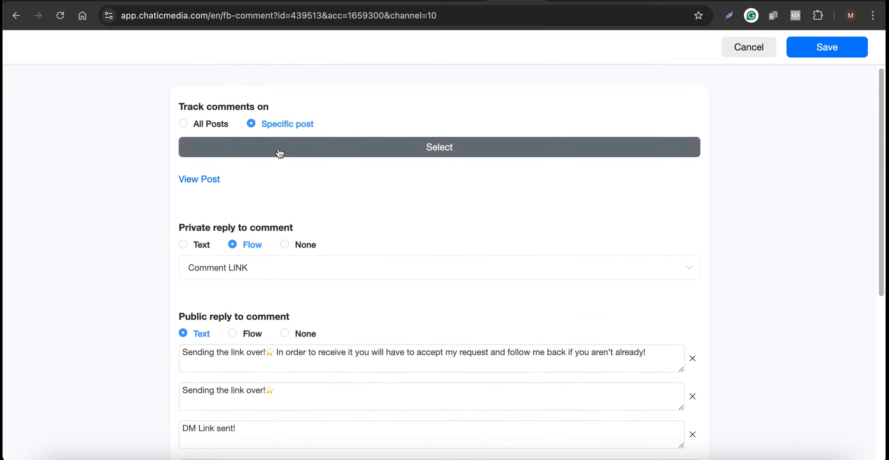
{"action": "left_click", "coordinate": [190, 181]}
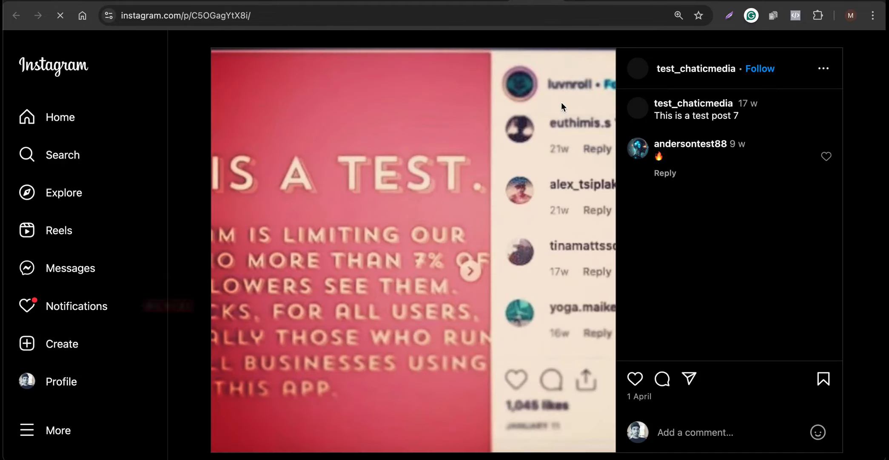
{"action": "left_click", "coordinate": [488, 2]}
- Restrict replies to comments that contain the keyword "link"
{"action": "scroll", "coordinate": [281, 317], "scroll_direction": "down", "scroll_amount": 7}
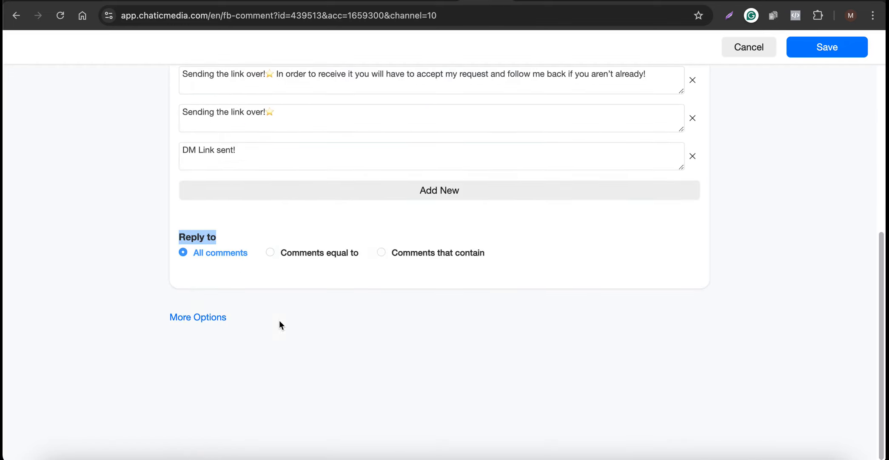
{"action": "left_click", "coordinate": [286, 258]}
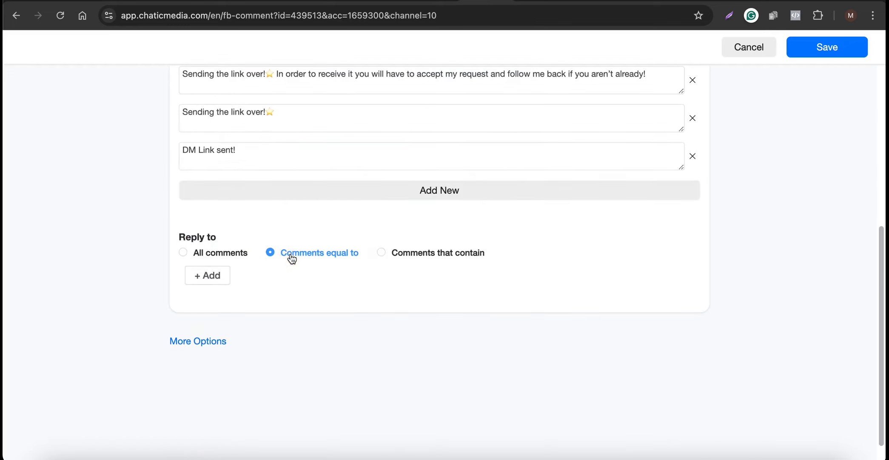
{"action": "left_click", "coordinate": [434, 256]}
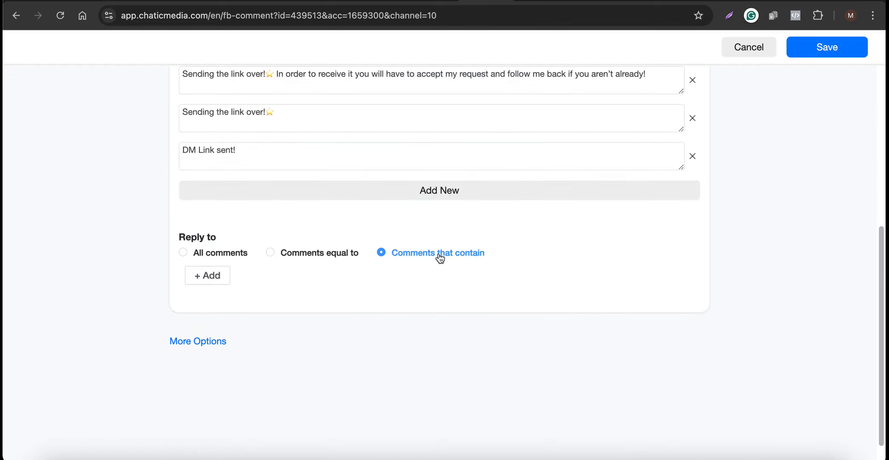
{"action": "left_click", "coordinate": [209, 275]}
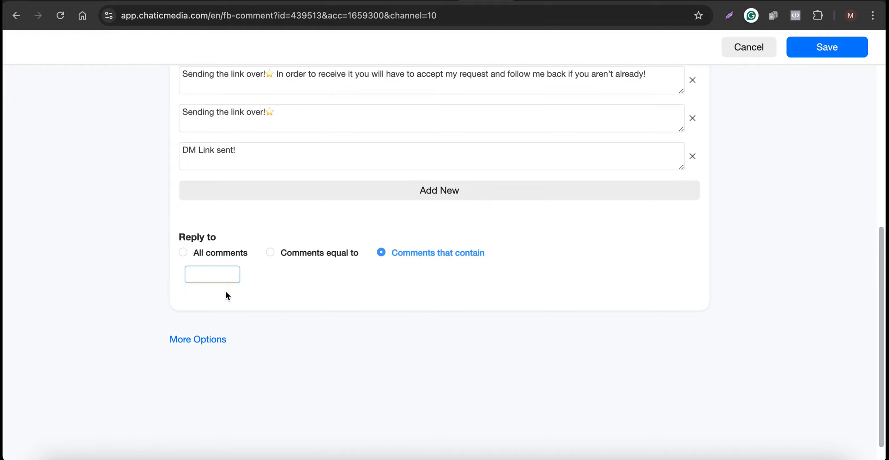
{"action": "type", "text": "link"}
{"action": "key", "text": "Return"}
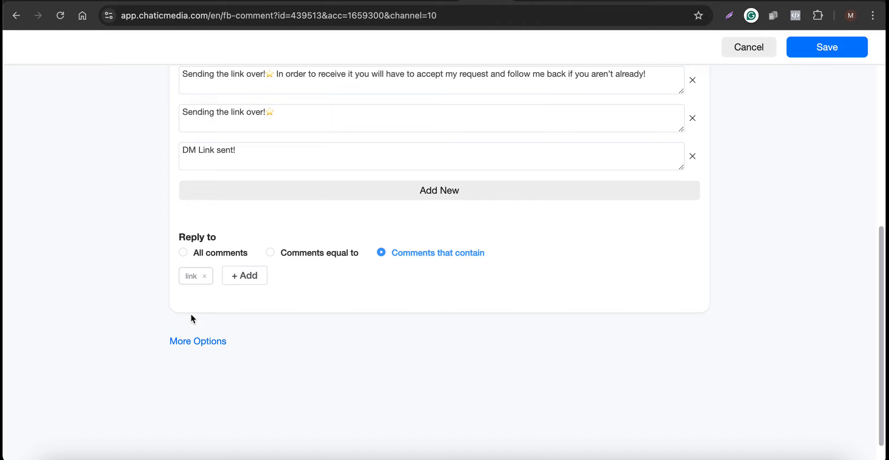
- Examine the automation's additional options and the available Reply After delays, keeping the delay at Immediately
{"action": "left_click", "coordinate": [188, 351]}
{"action": "scroll", "coordinate": [298, 292], "scroll_direction": "down", "scroll_amount": 6}
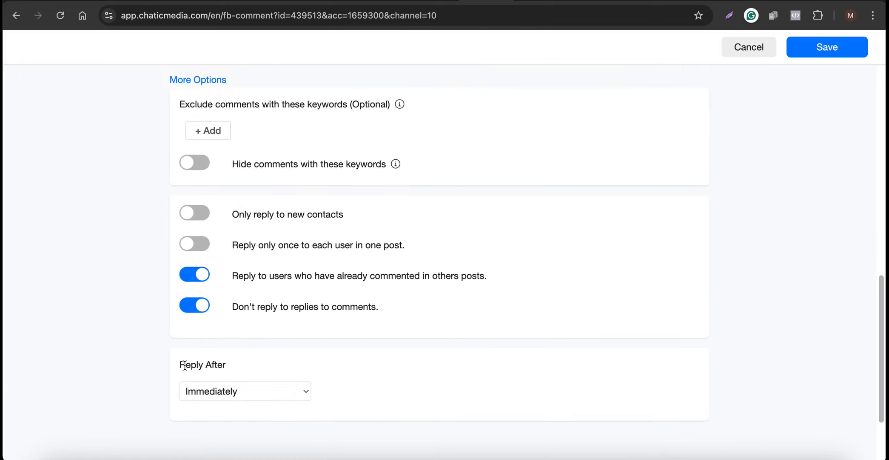
{"action": "left_click", "coordinate": [198, 393]}
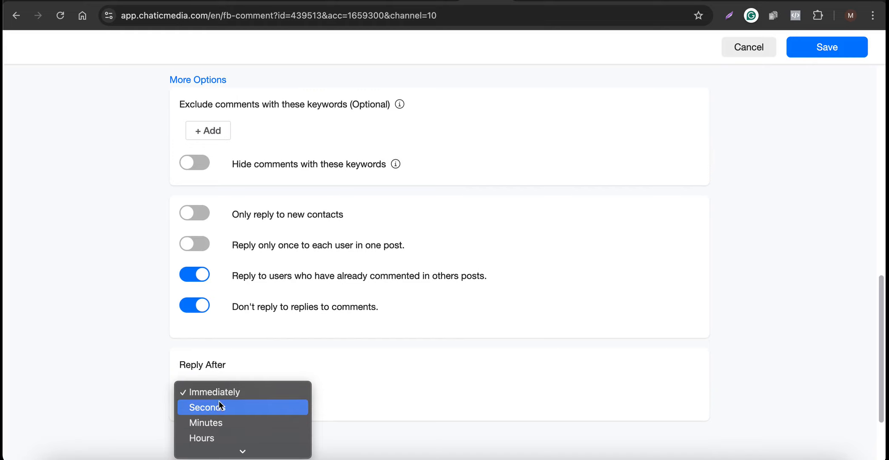
{"action": "left_click", "coordinate": [261, 360]}
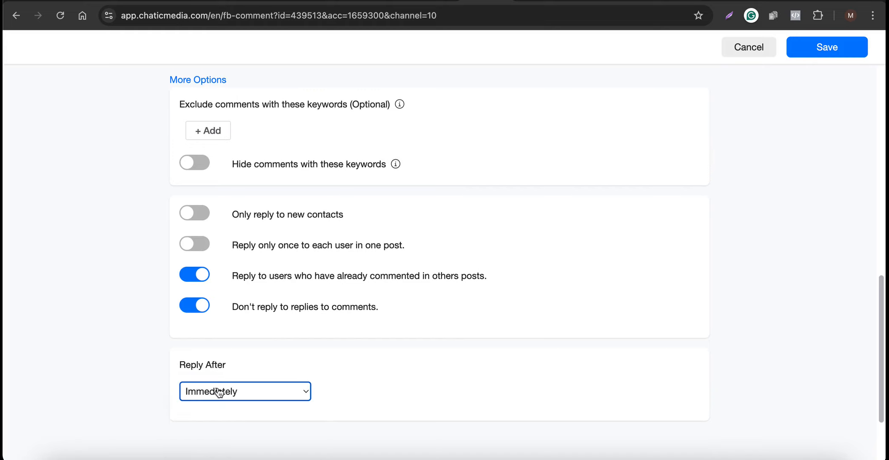
- Save the comment automation and activate "LINK" in the Instagram Comment Automations list
{"action": "left_click", "coordinate": [836, 51]}
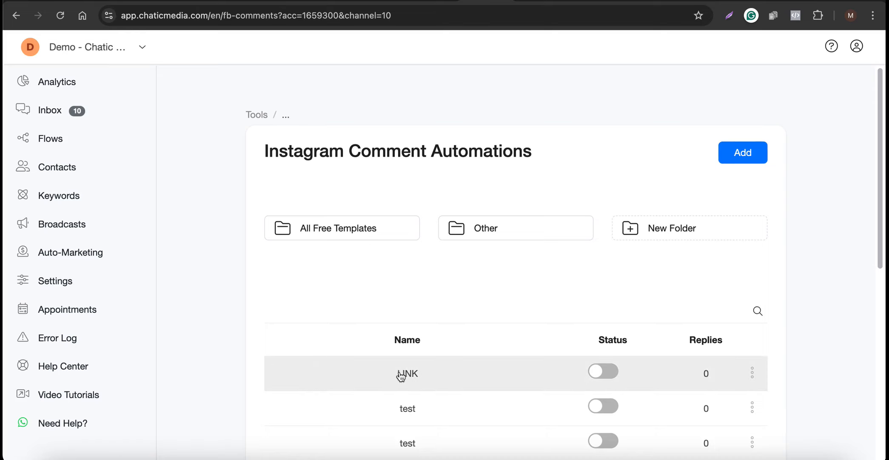
{"action": "left_click", "coordinate": [598, 374]}
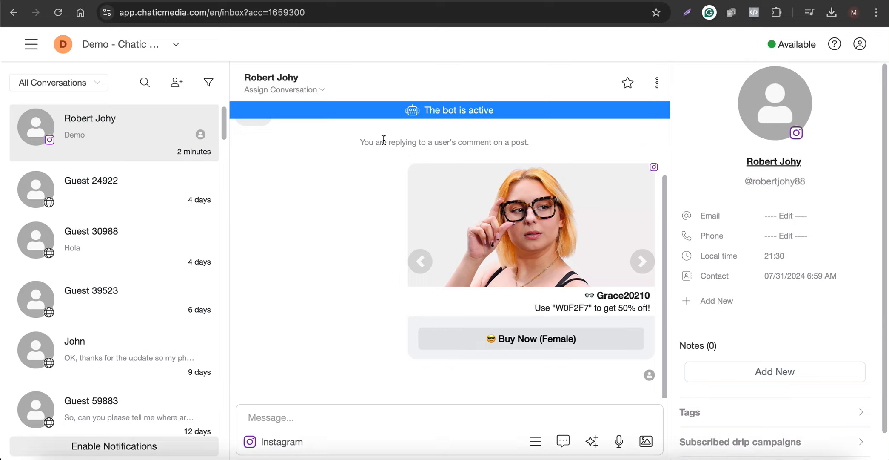
- In the inbox conversation, examine the automated comment reply and advance its carousel to the second product card
{"action": "left_click_drag", "start_coordinate": [383, 143], "coordinate": [575, 145]}
{"action": "left_click", "coordinate": [636, 266]}
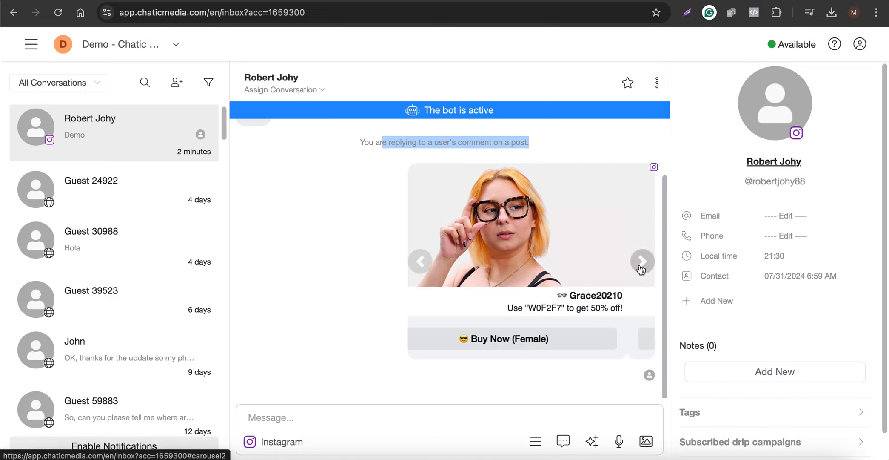